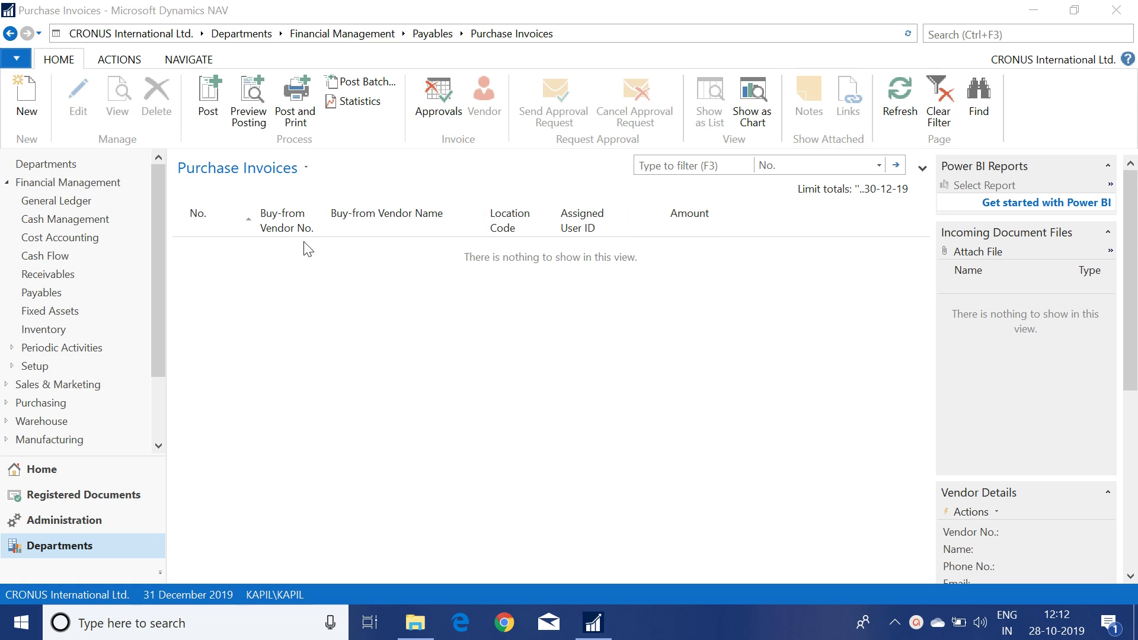
# - Create a new purchase invoice for vendor 40000, Lewis Home Furniture, picked from the vendor list
pyautogui.click(30, 102)
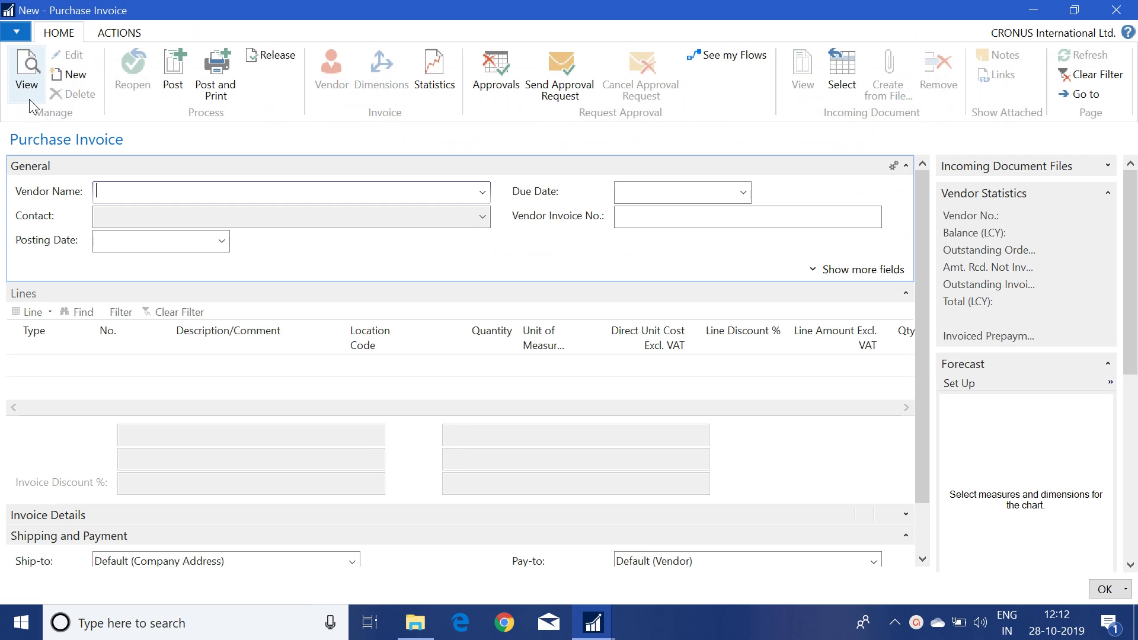
pyautogui.click(483, 193)
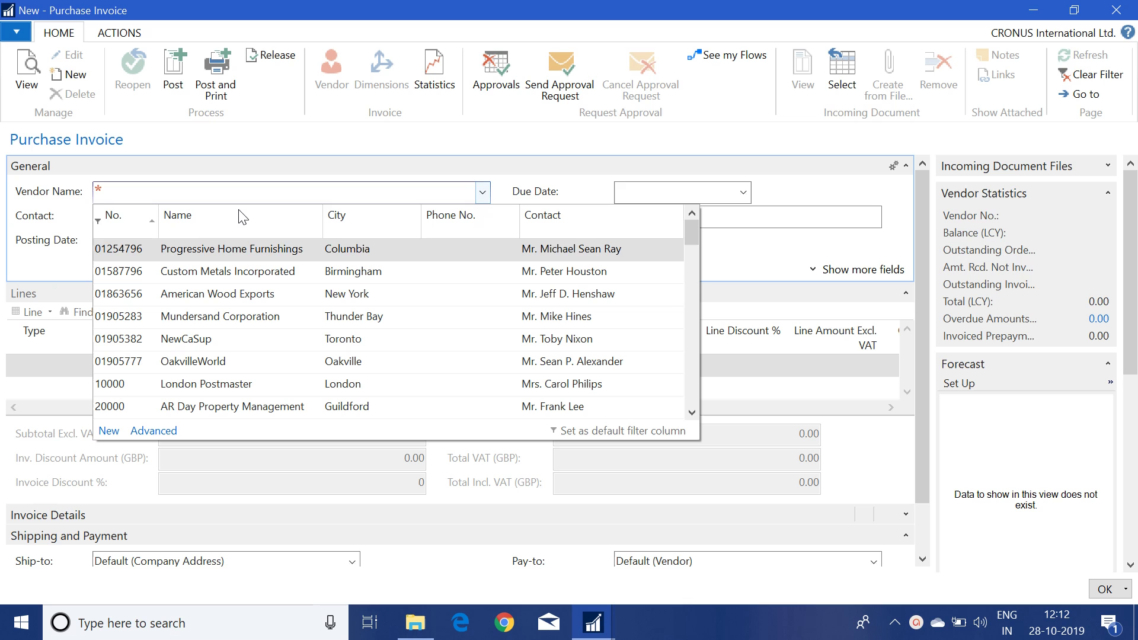
pyautogui.click(243, 217)
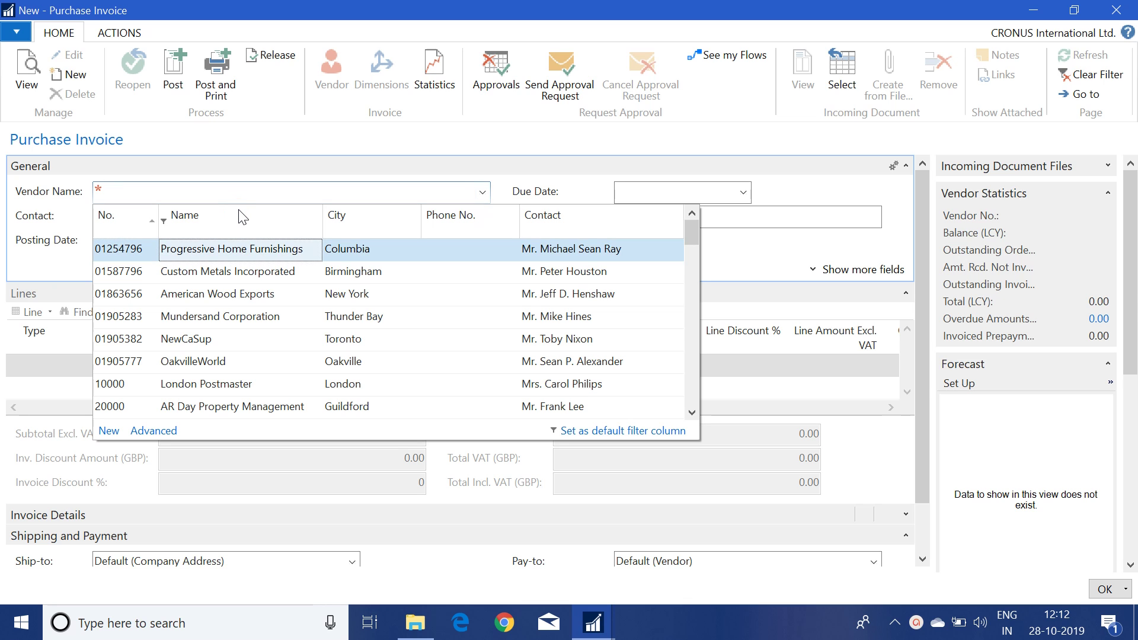
pyautogui.write('40000')
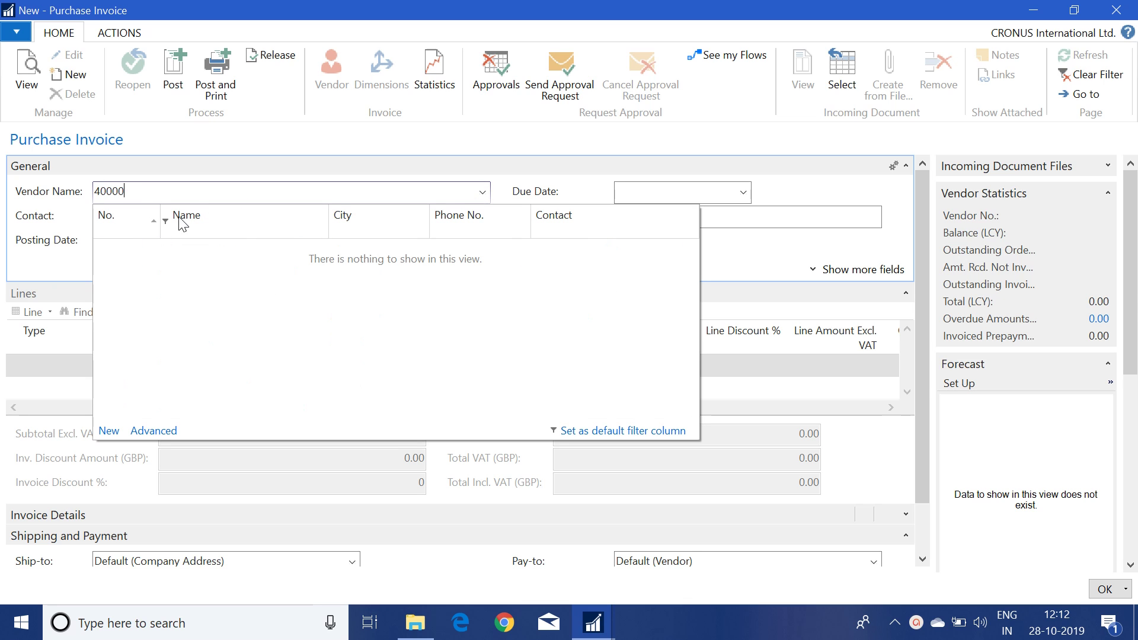
pyautogui.click(133, 222)
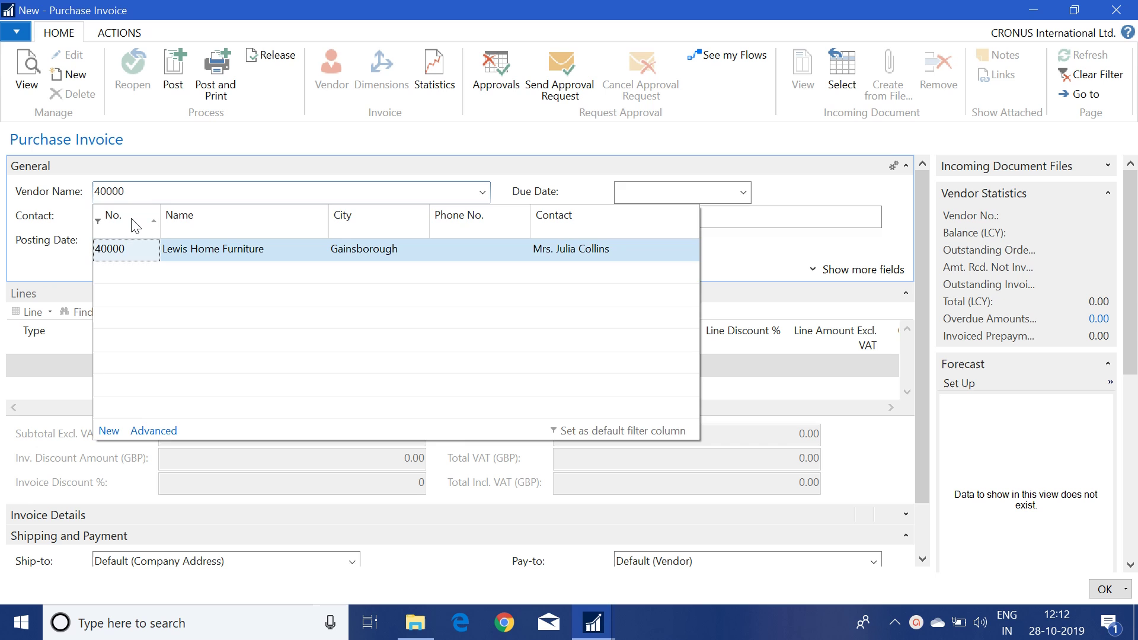
pyautogui.press('Tab')
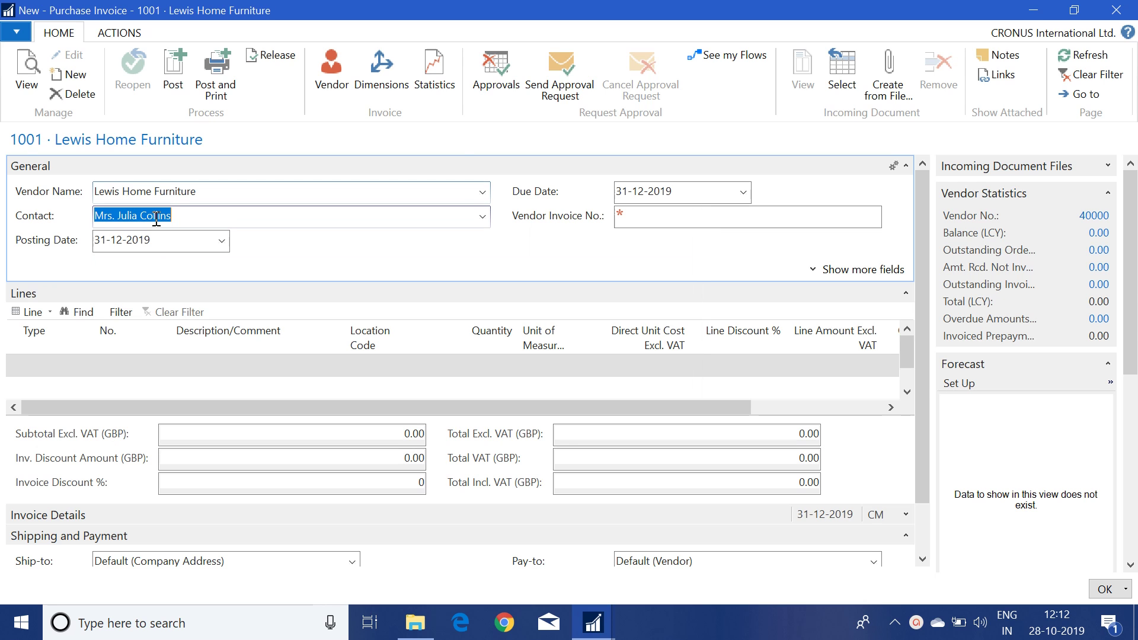
# - Enter 123 as the vendor invoice number
pyautogui.click(680, 216)
pyautogui.write('12')
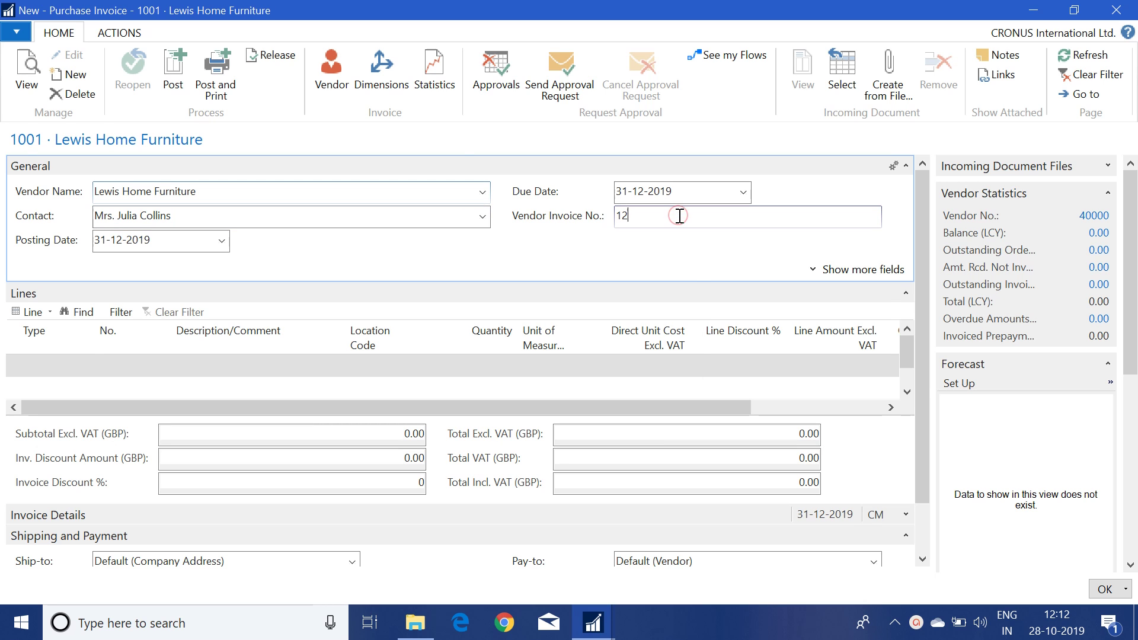
pyautogui.write('3')
pyautogui.press('Return')
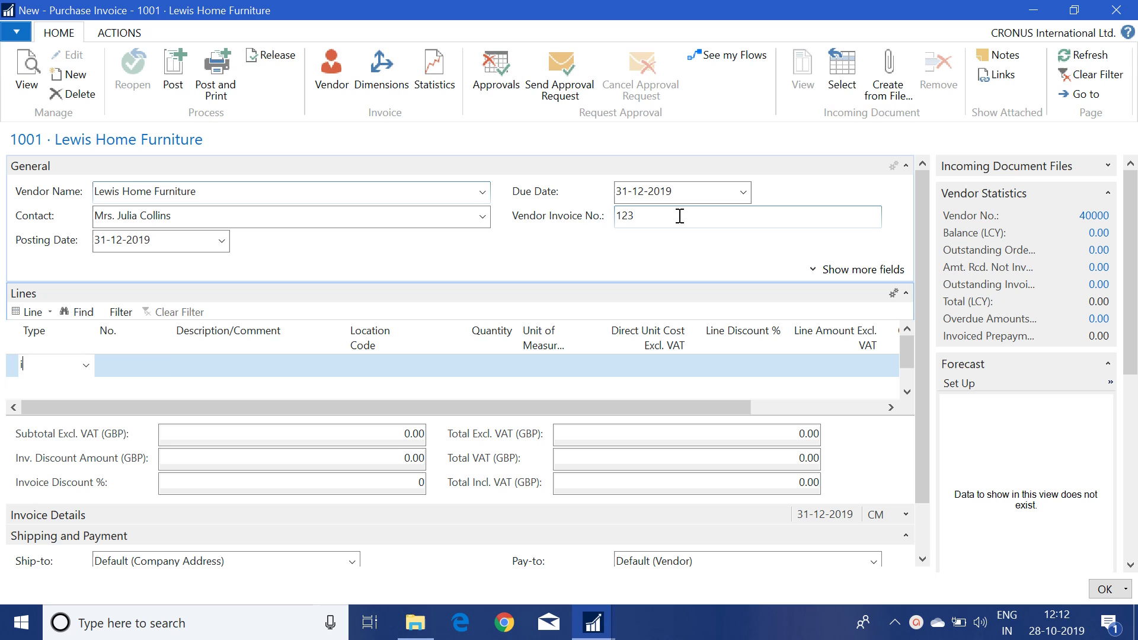
# - Add an item line: 10 of item 1100 Front Wheel from location GREEN at 100 each
pyautogui.write('i')
pyautogui.press('Tab')
pyautogui.write('1100')
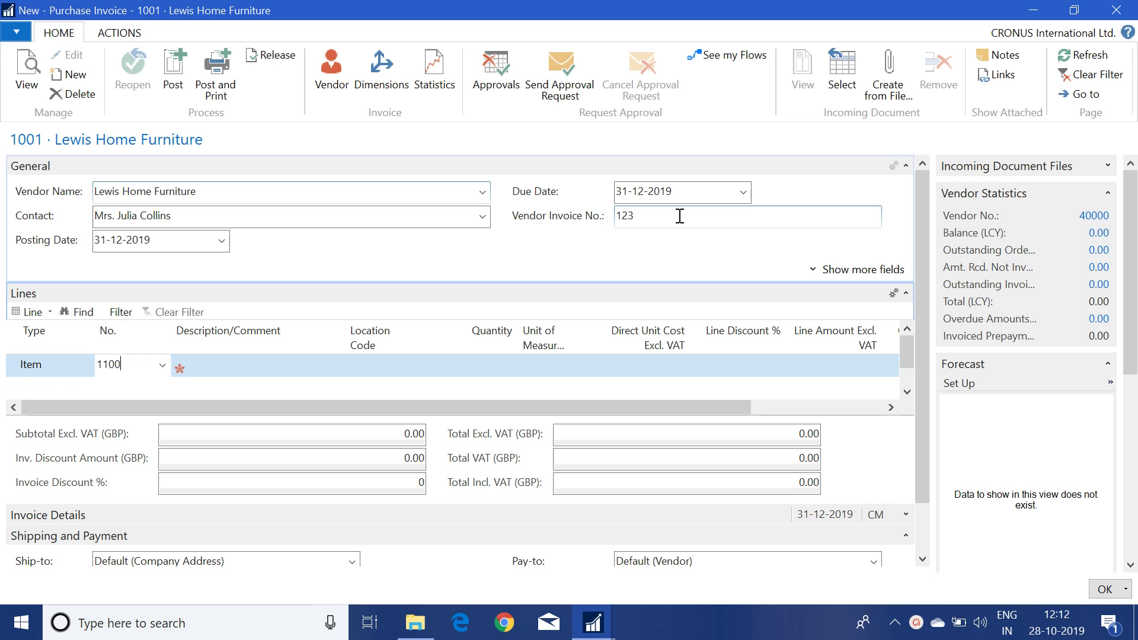
pyautogui.press('Tab')
pyautogui.press('Tab')
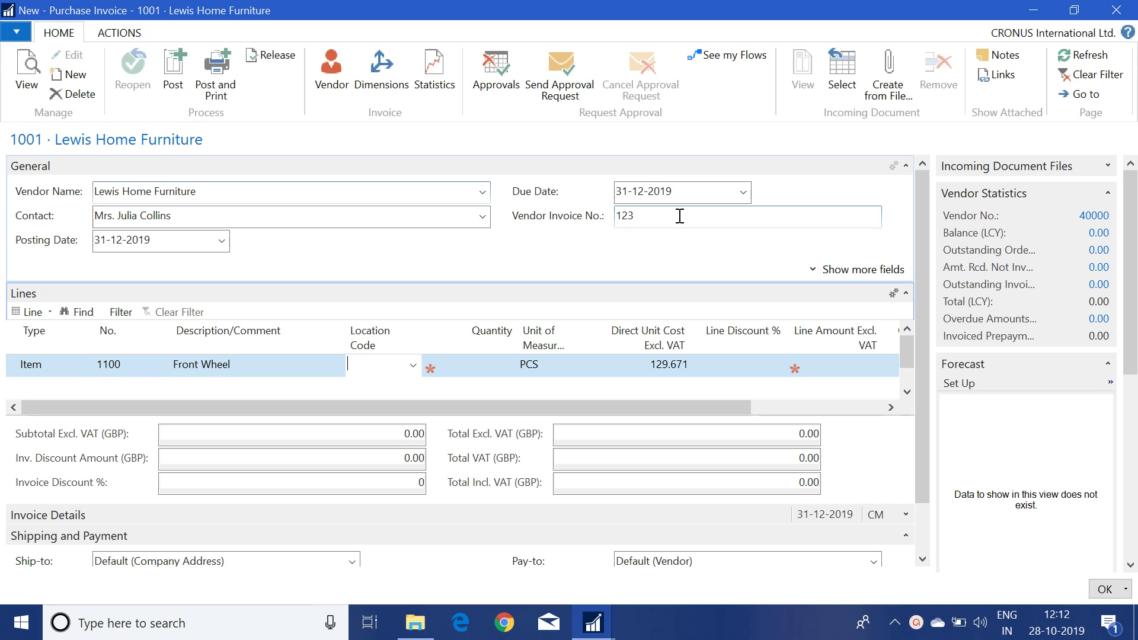
pyautogui.write('g')
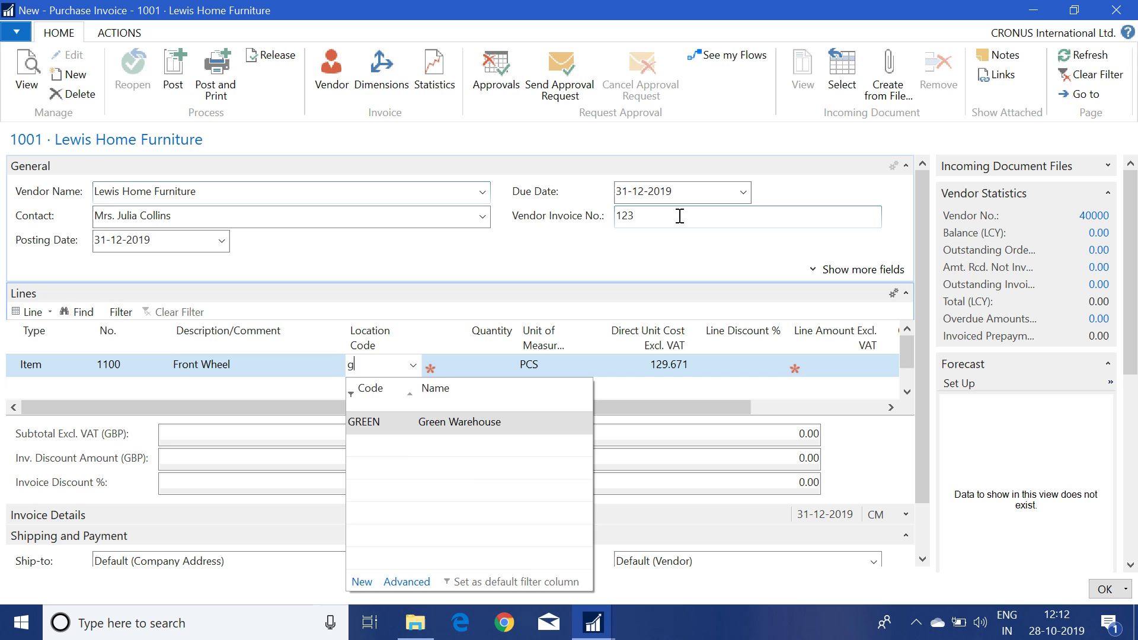
pyautogui.press('Tab')
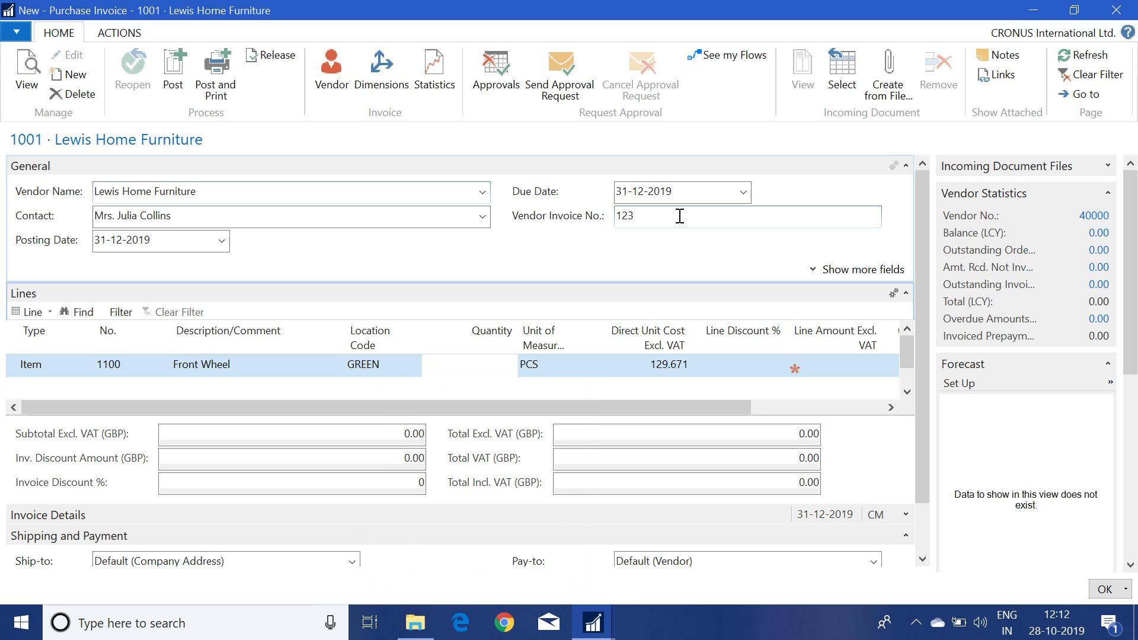
pyautogui.write('10')
pyautogui.press('Tab')
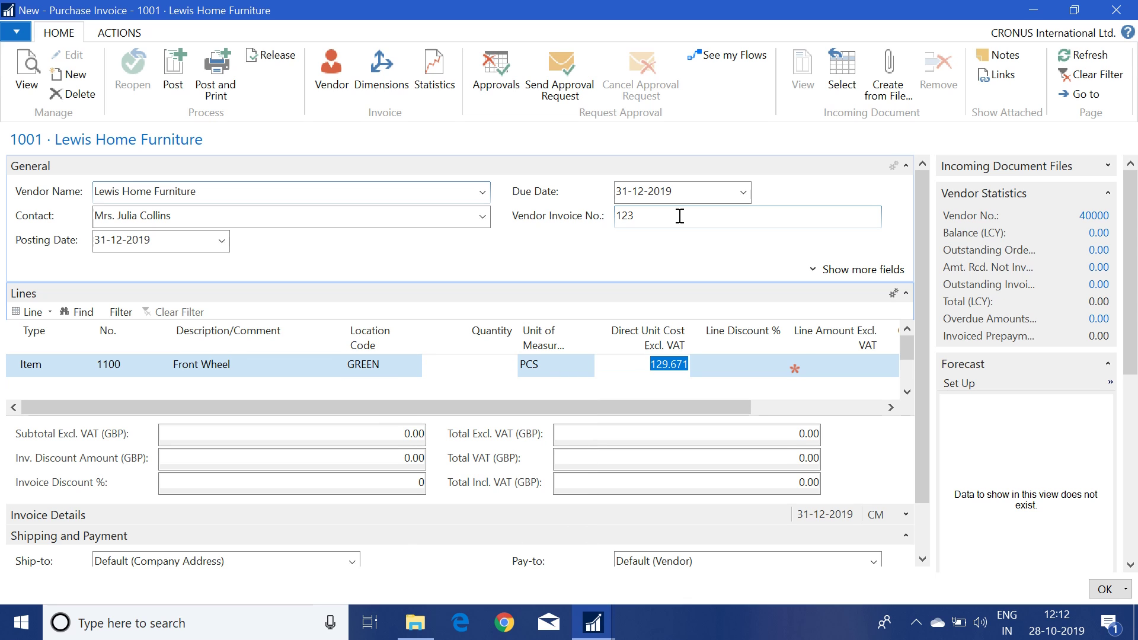
pyautogui.write('100')
pyautogui.press('Tab')
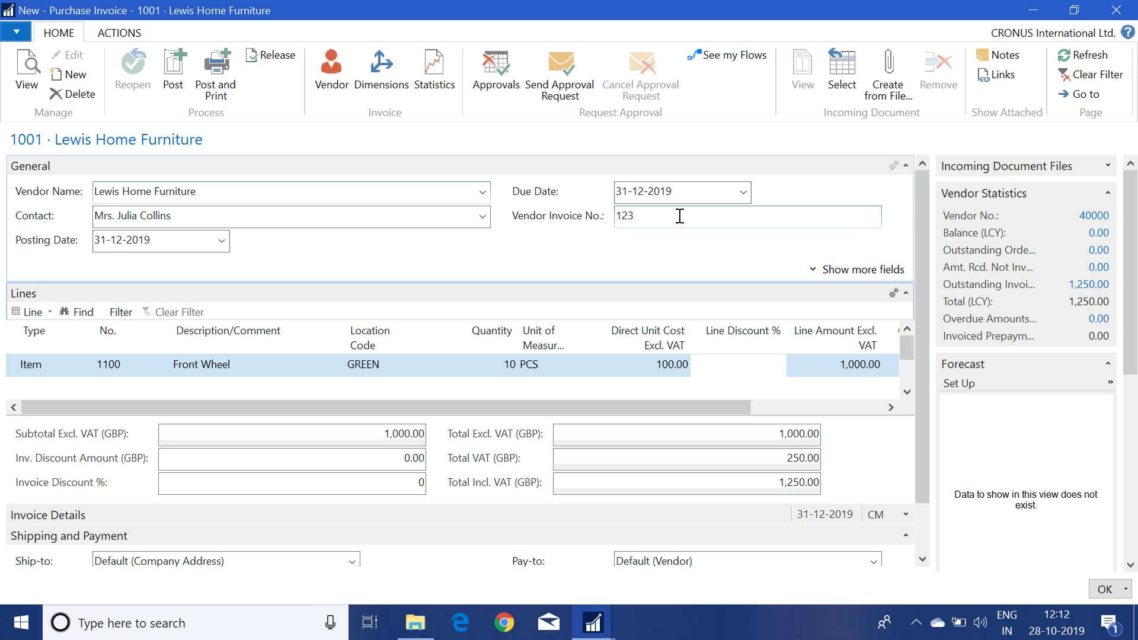
pyautogui.press('Tab')
pyautogui.press('Tab')
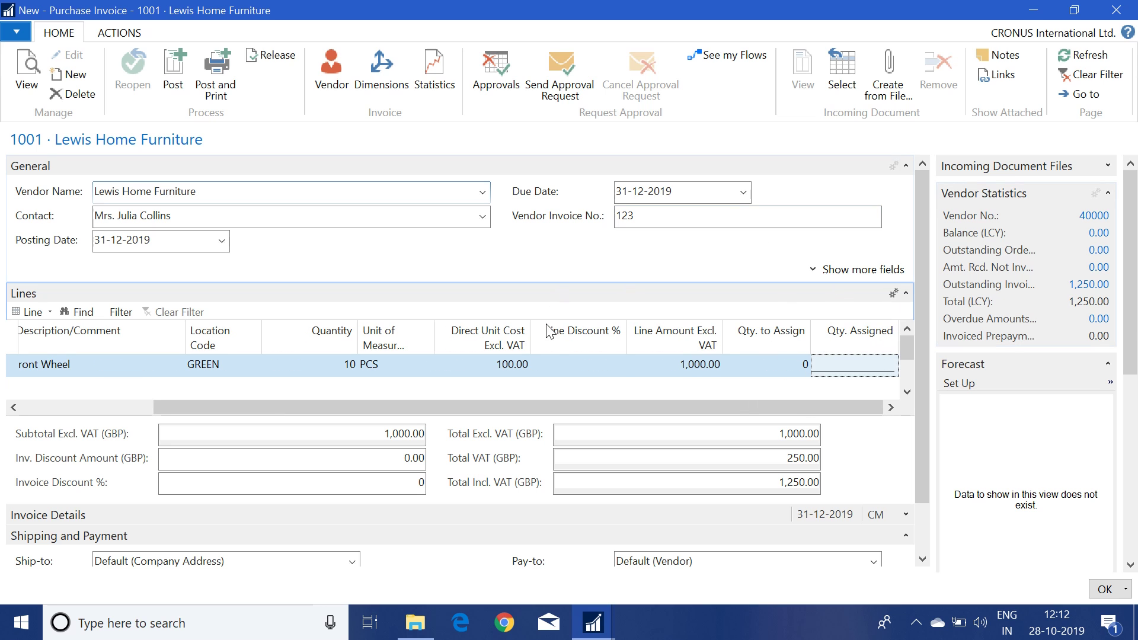
# - Add the VAT Prod. Posting Group column to the invoice Lines grid and acknowledge the reopen notice
pyautogui.rightClick(554, 344)
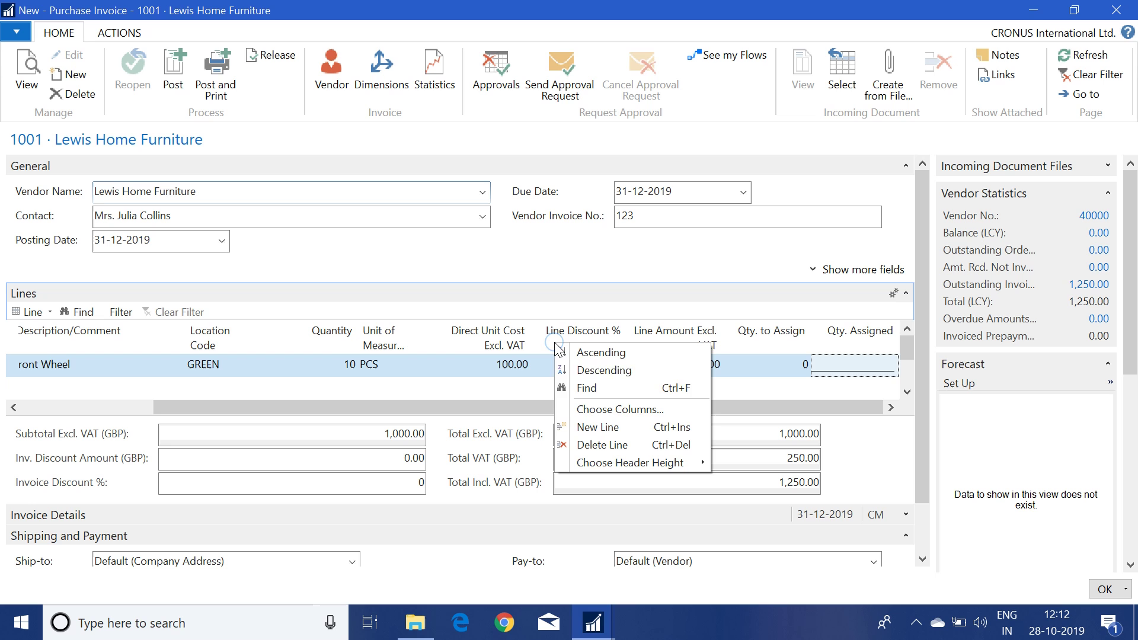
pyautogui.click(603, 409)
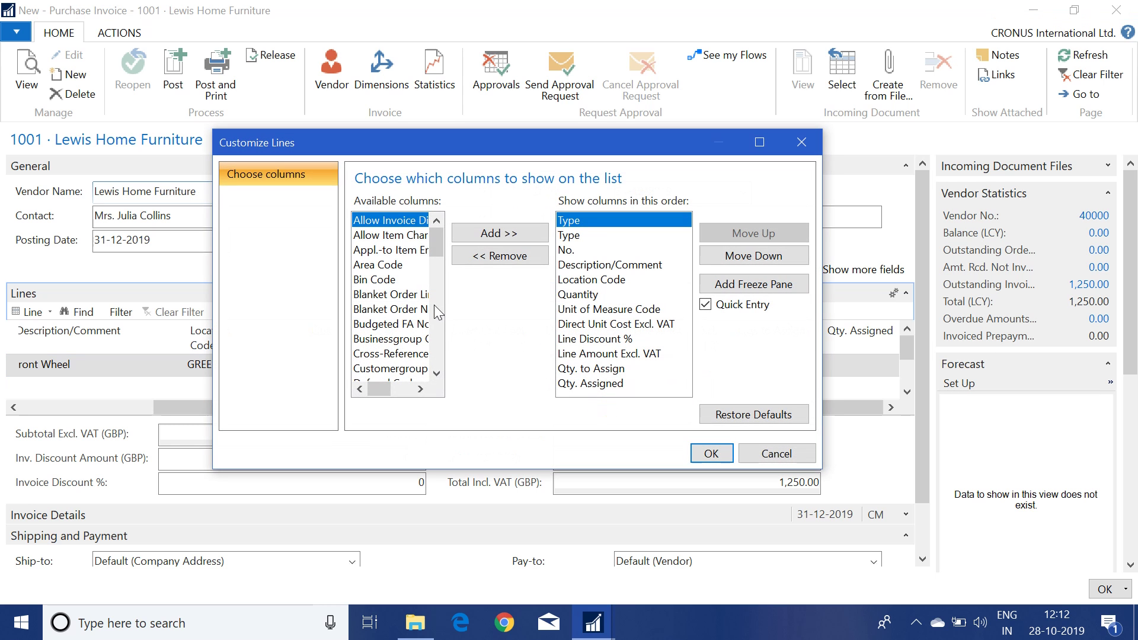
pyautogui.click(394, 280)
pyautogui.press('v')
pyautogui.press('v')
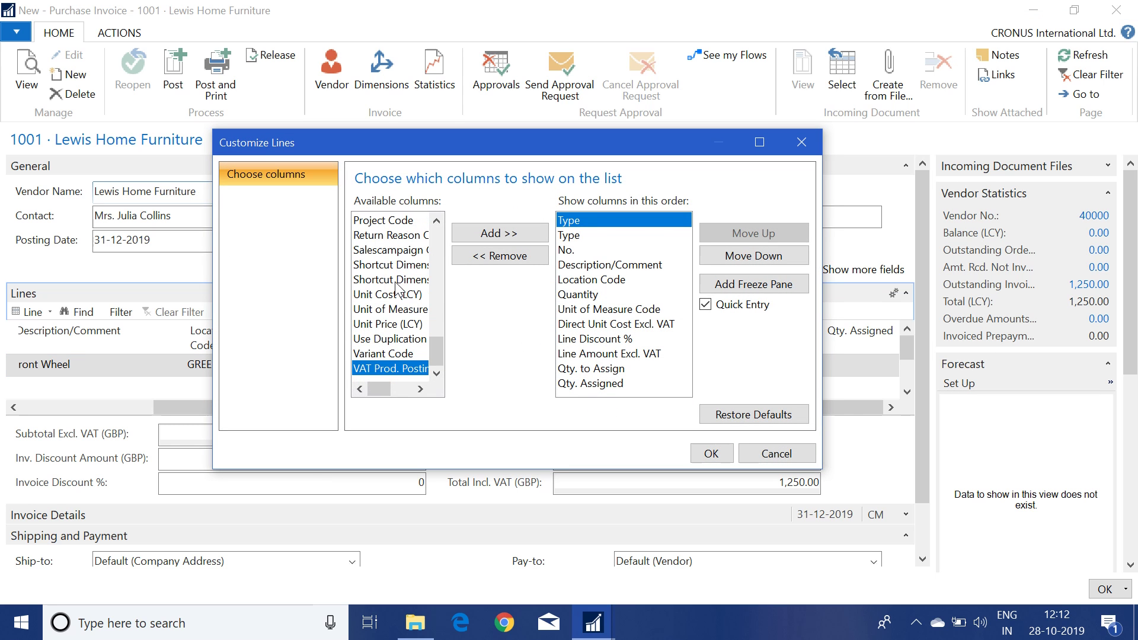
pyautogui.click(521, 232)
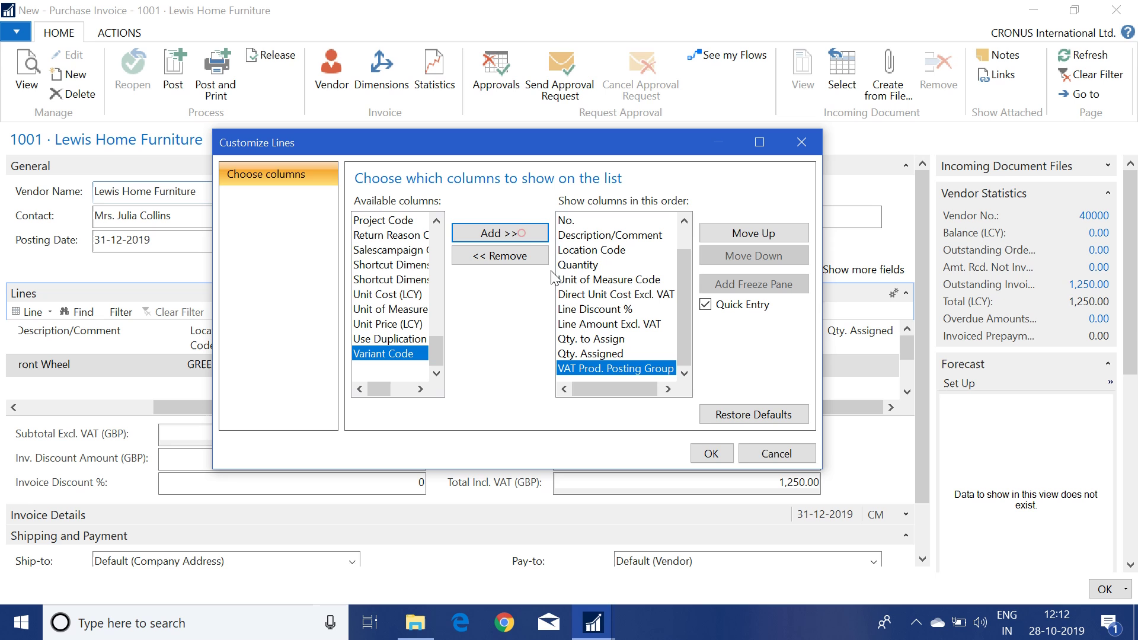
pyautogui.click(713, 454)
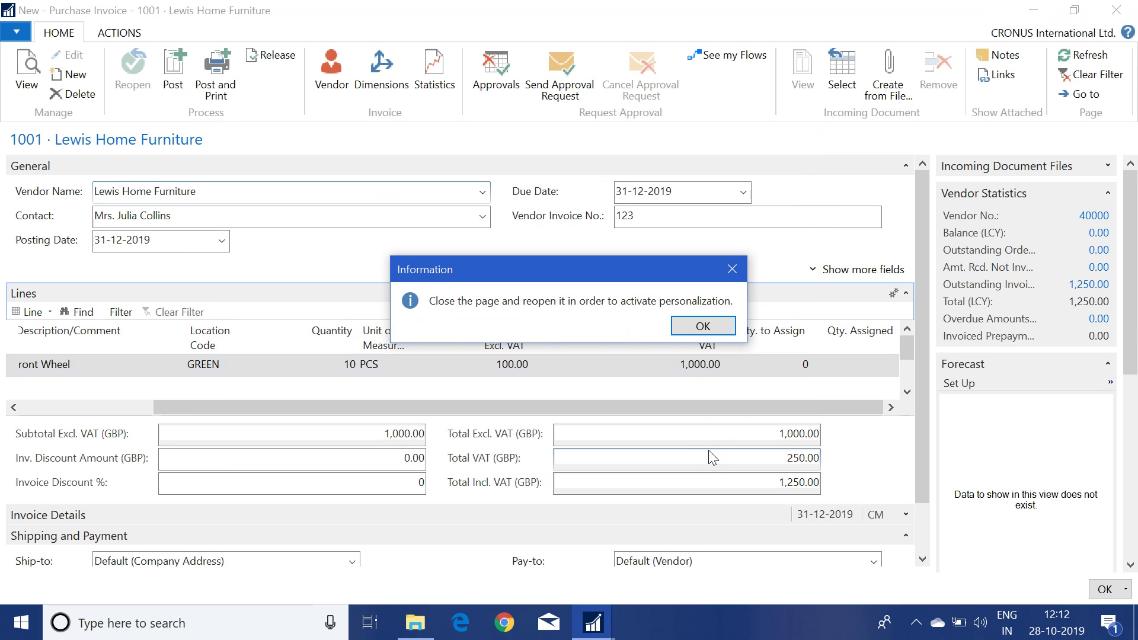
pyautogui.click(712, 324)
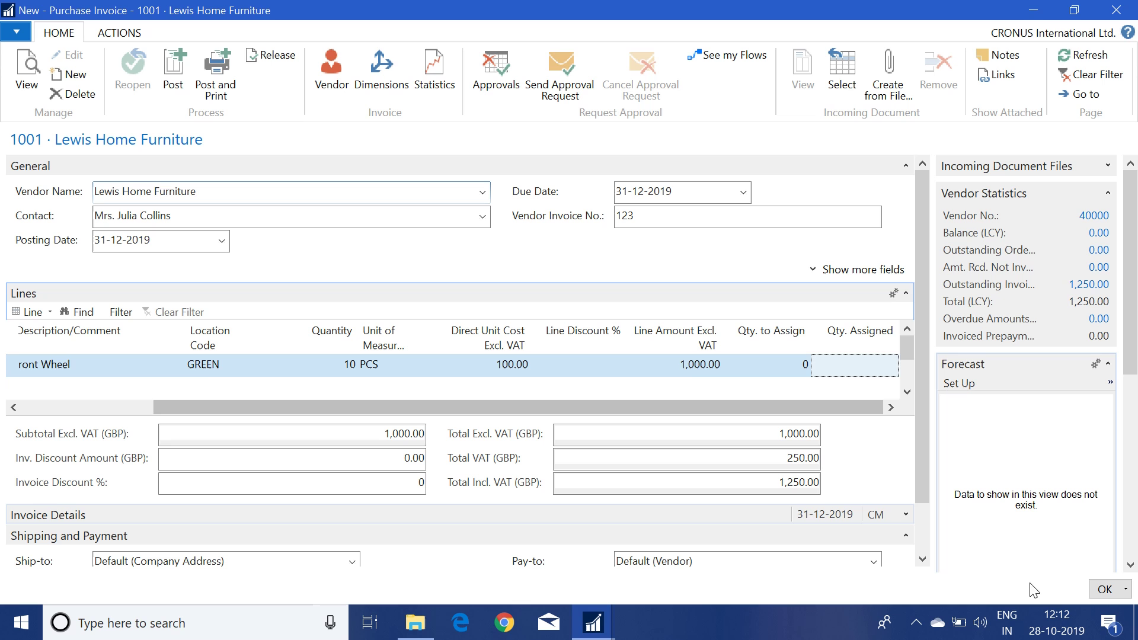
# - Close the unposted invoice and reopen invoice 1001 for editing
pyautogui.click(1101, 593)
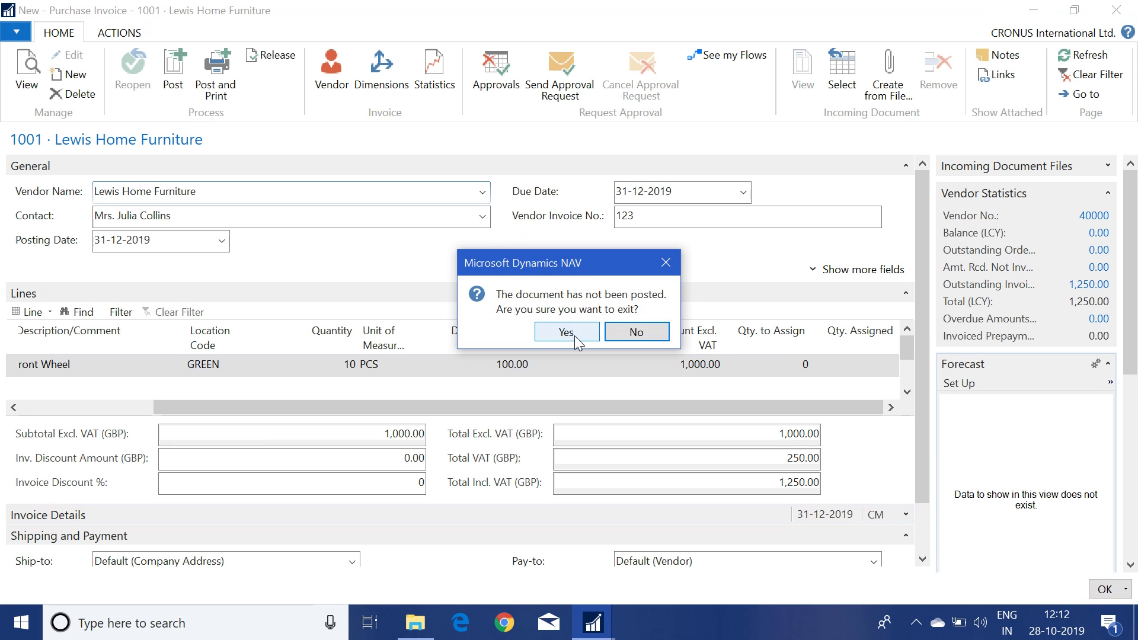
pyautogui.click(573, 335)
pyautogui.click(78, 98)
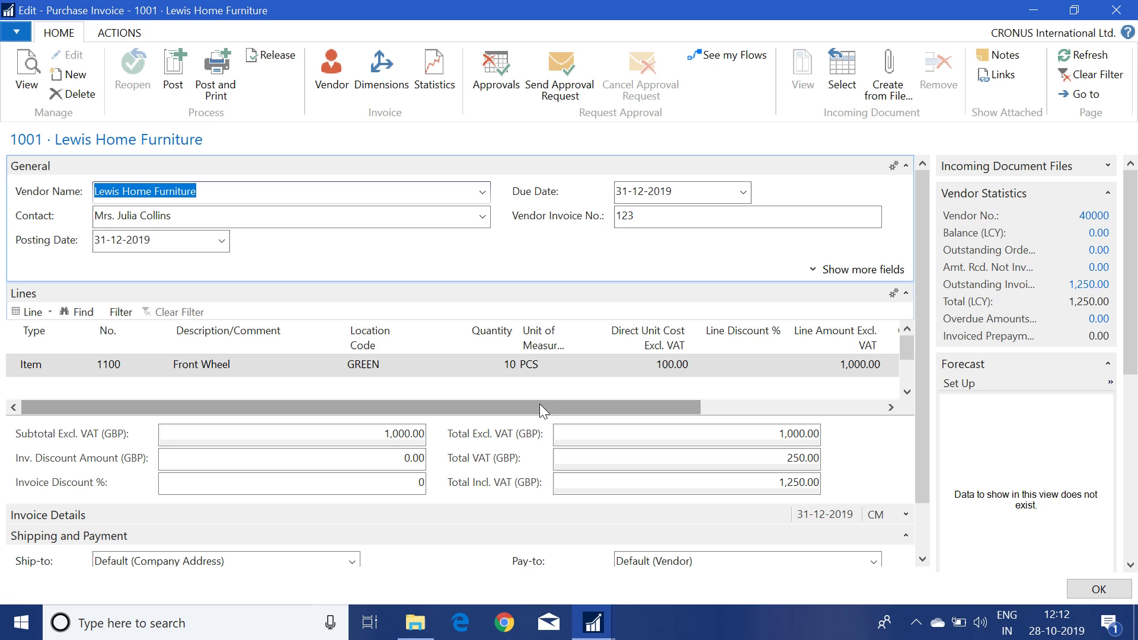
# - Change the line's VAT Prod. Posting Group from VAT25 to DEF-VAT, reducing VAT to 100
pyautogui.moveTo(539, 403); pyautogui.dragTo(860, 427)
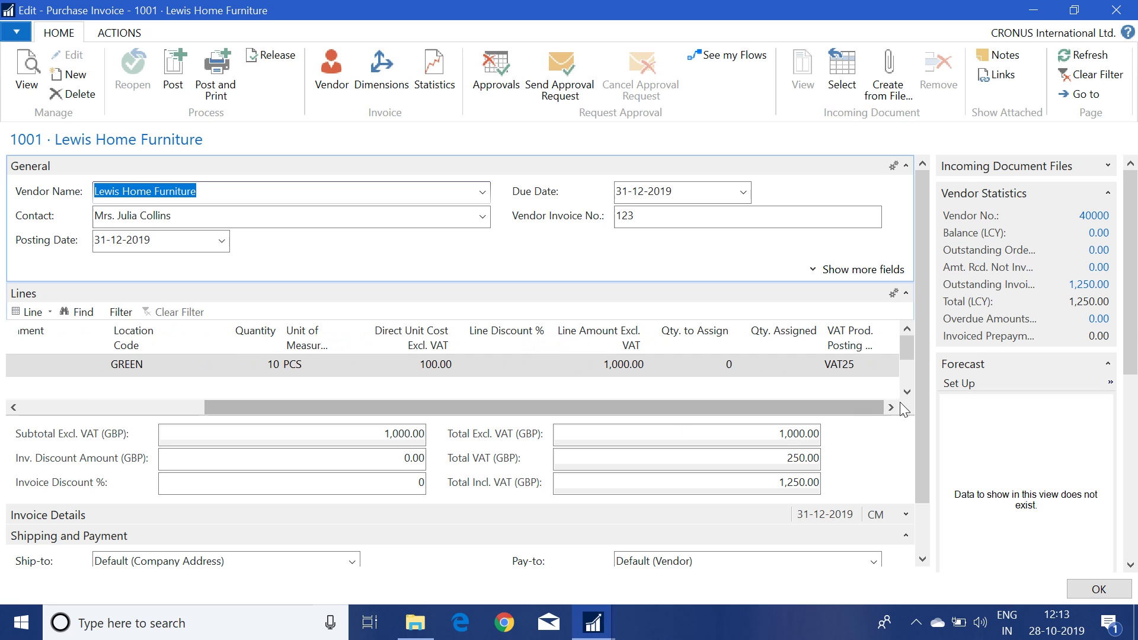
pyautogui.click(853, 364)
pyautogui.click(890, 366)
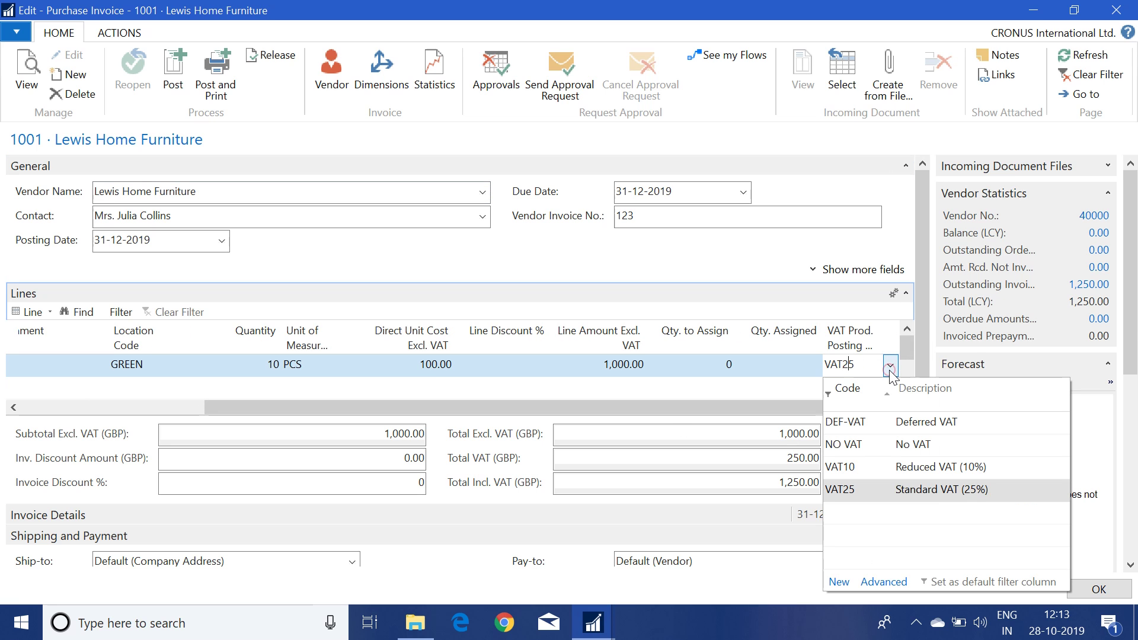
pyautogui.press('Up')
pyautogui.press('Up')
pyautogui.press('Up')
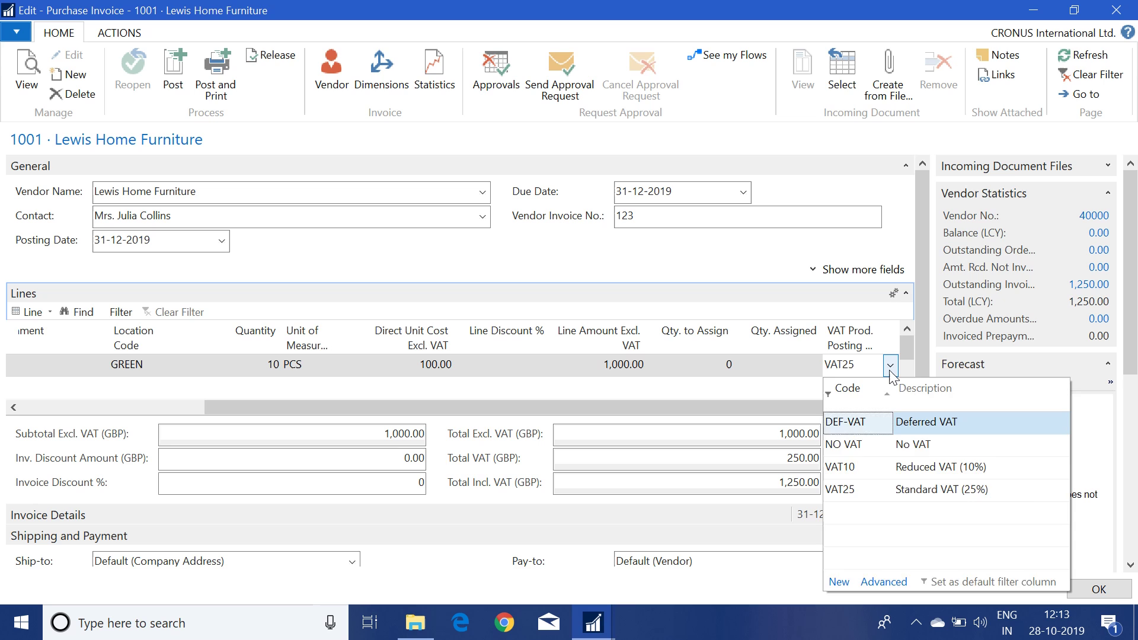
pyautogui.press('Return')
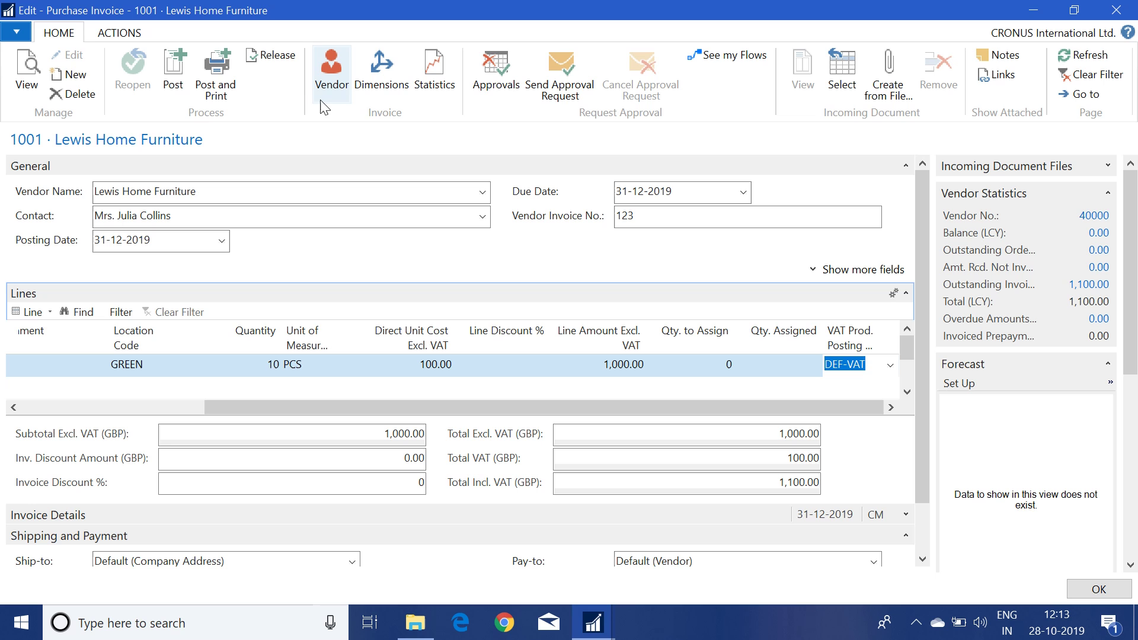
# - Review the invoice statistics showing 10% VAT of 100, then preview the posting entries
pyautogui.click(425, 96)
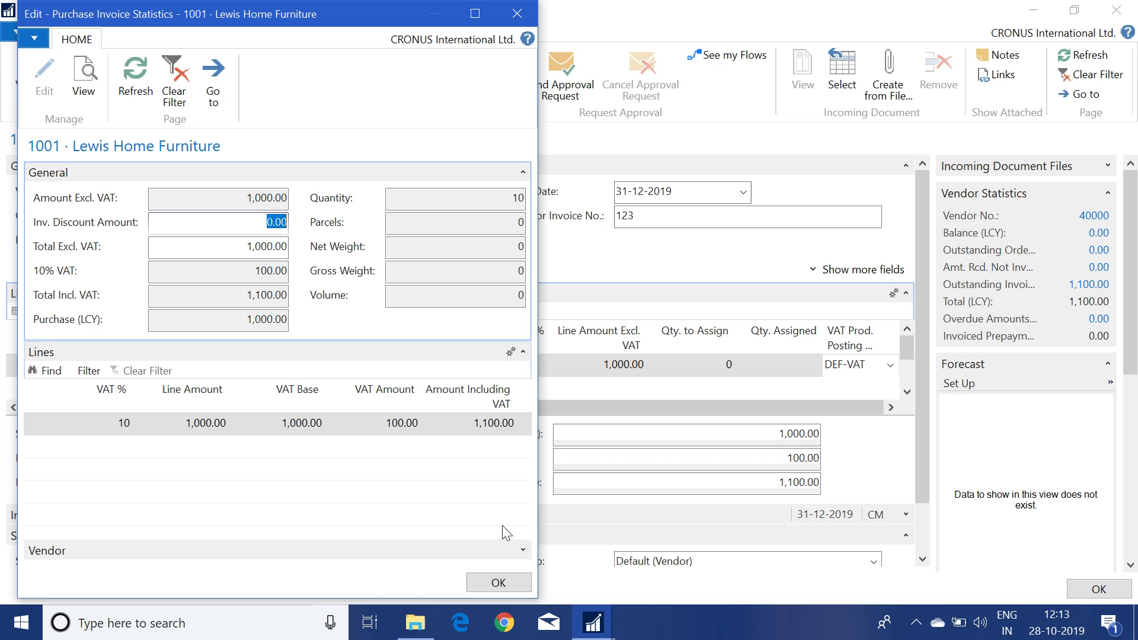
pyautogui.click(503, 584)
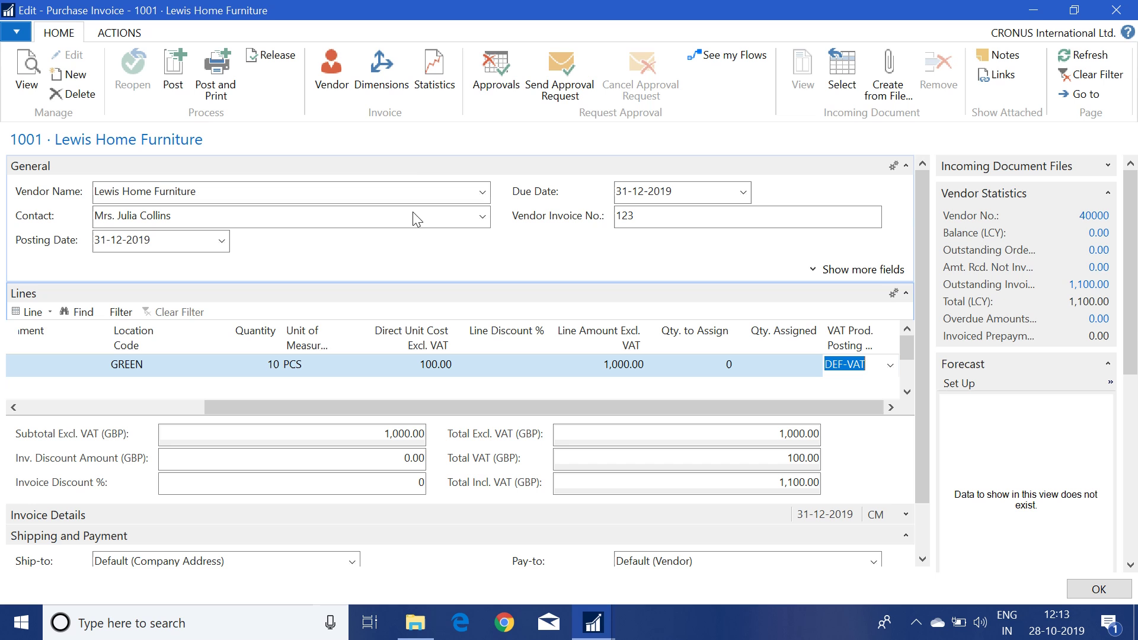
pyautogui.click(129, 37)
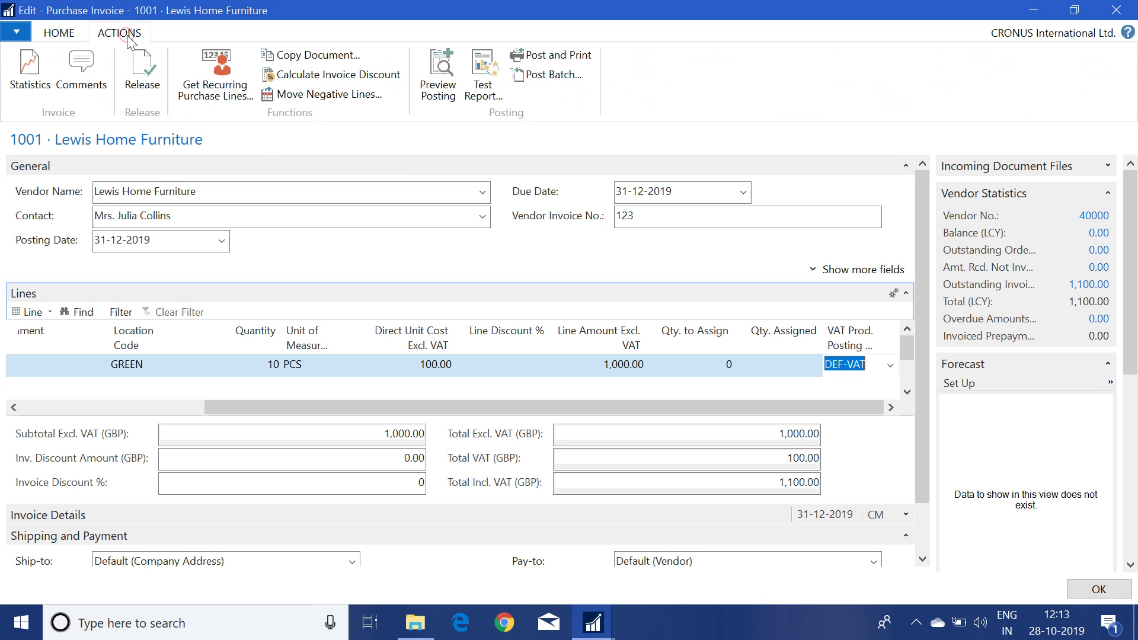
pyautogui.click(444, 72)
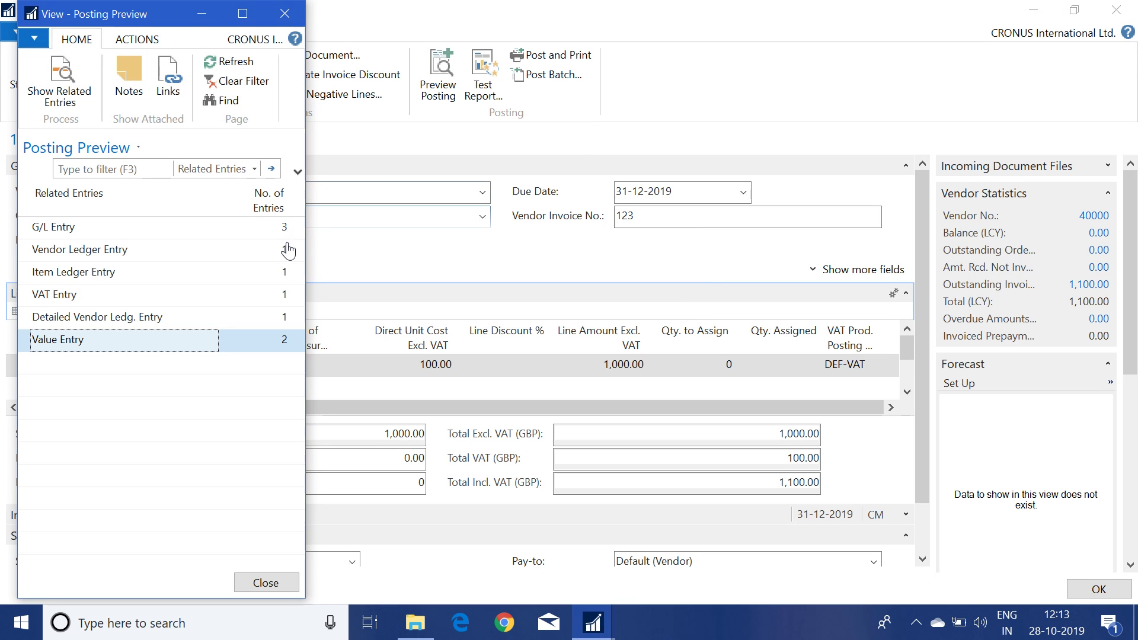
# - Open the VAT Entries Preview showing the single DOMESTIC/DEF-VAT purchase invoice entry, viewing all columns
pyautogui.click(283, 304)
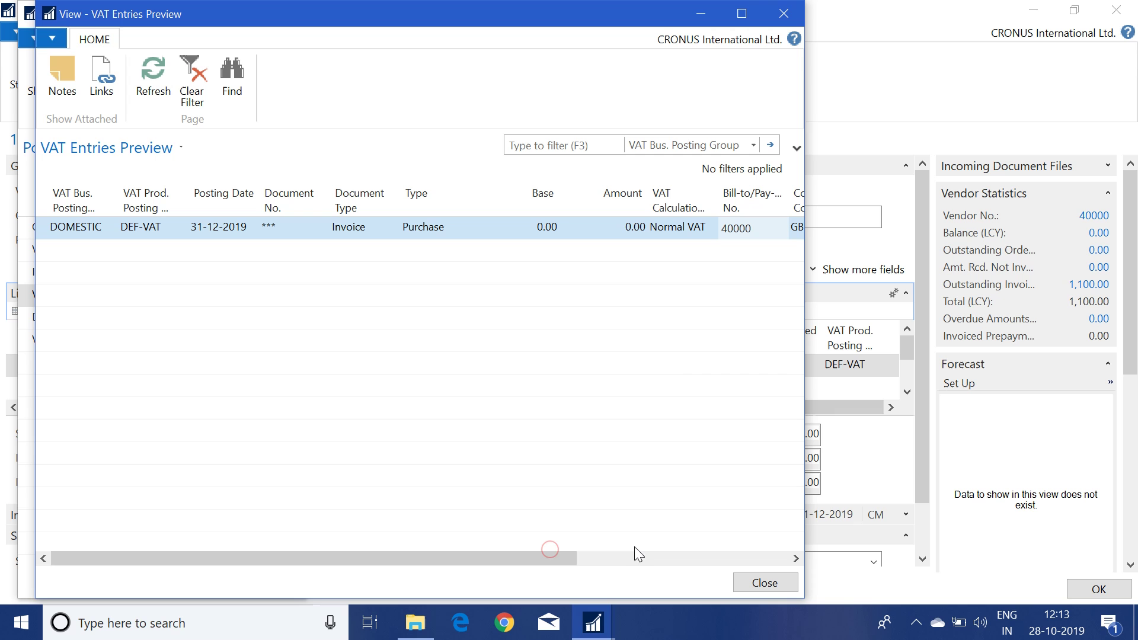
pyautogui.moveTo(563, 553); pyautogui.dragTo(823, 574)
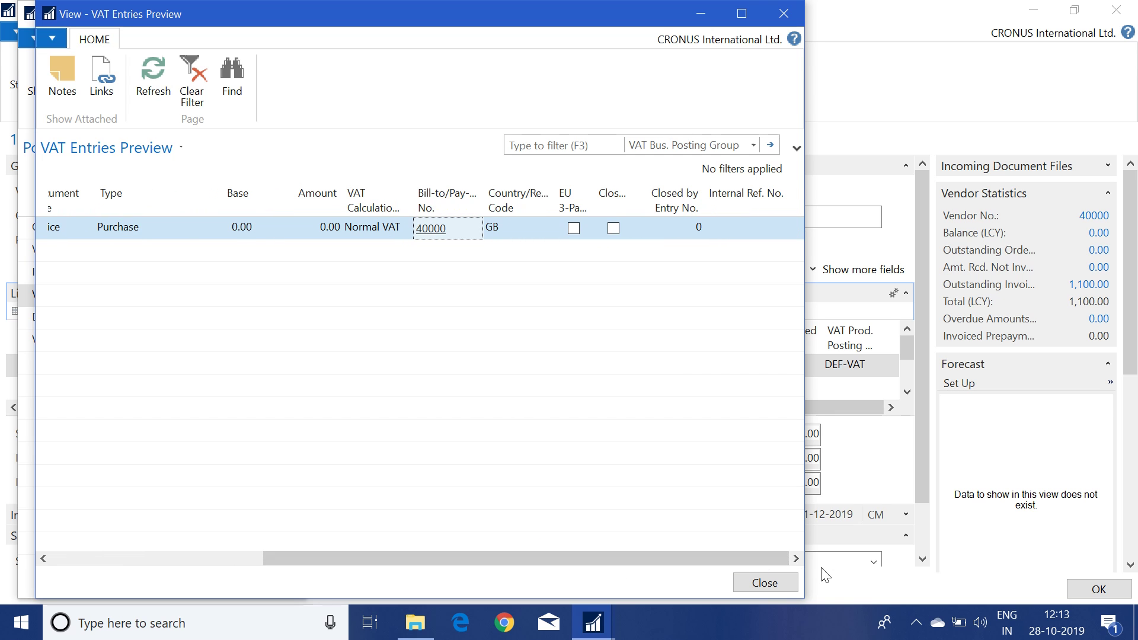
pyautogui.hotkey('ctrl', 'alt', 'F1')
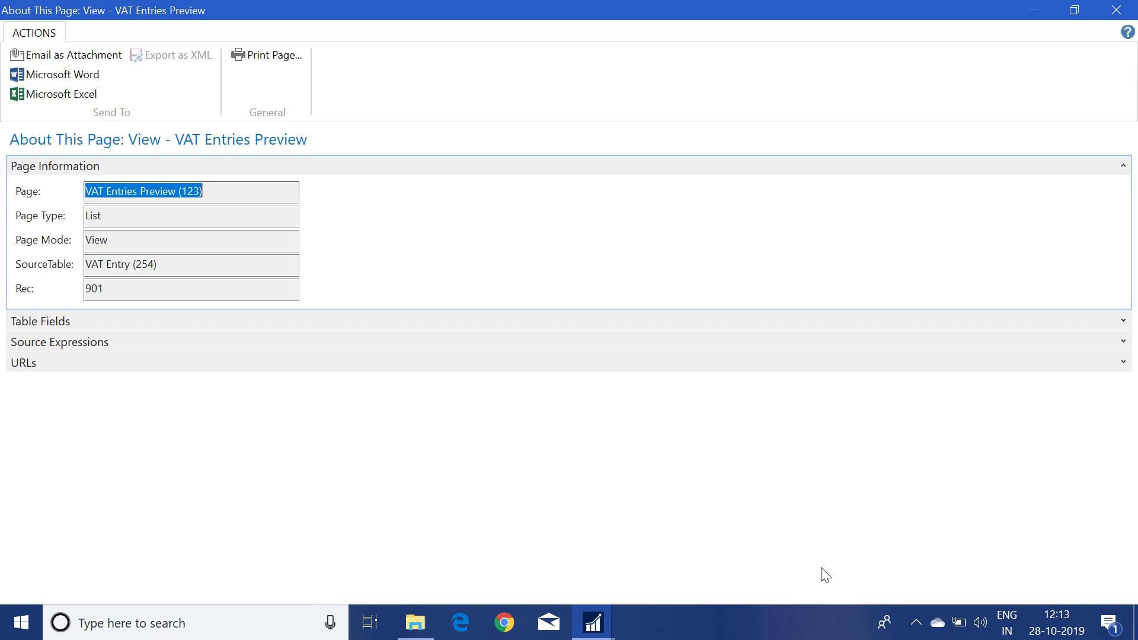
pyautogui.press('Tab')
pyautogui.press('Return')
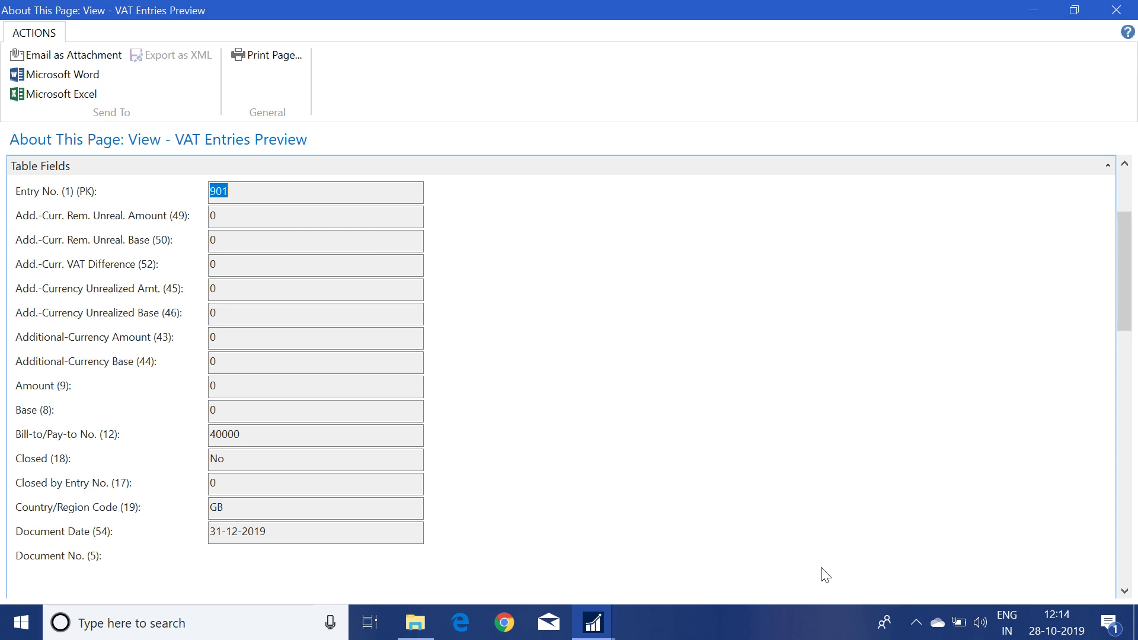
pyautogui.hotkey('alt', 'u')
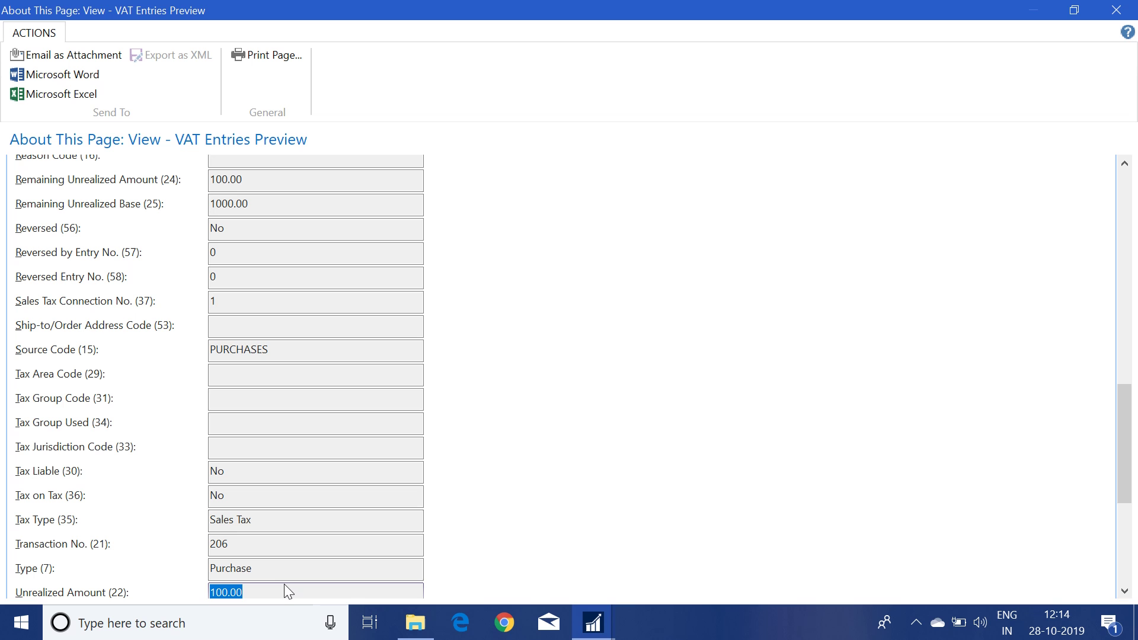
pyautogui.press('Escape')
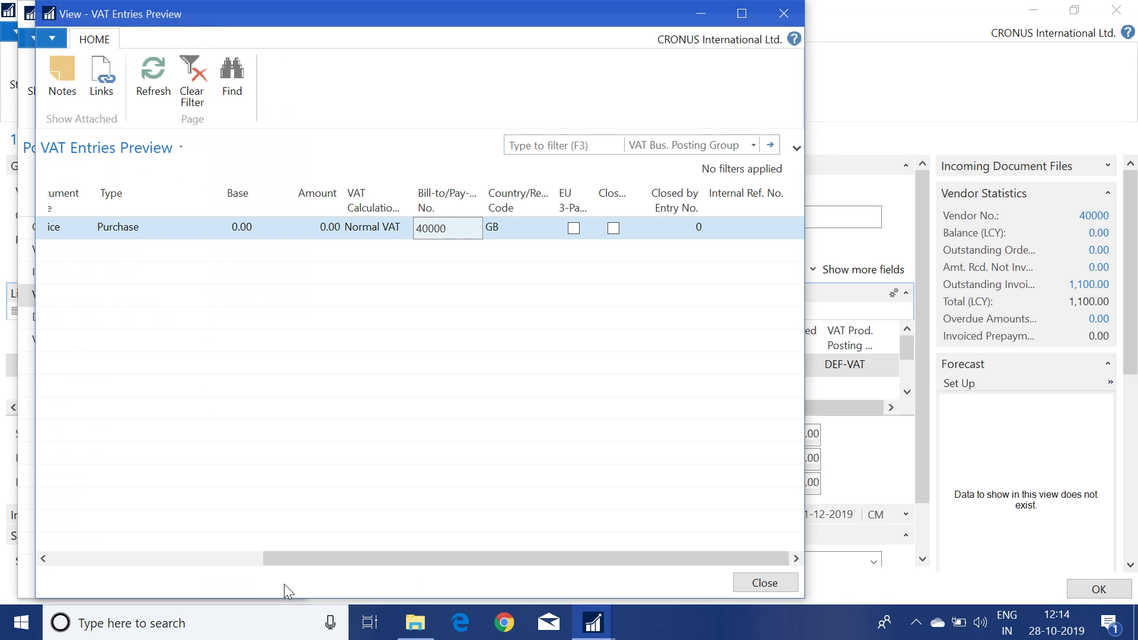
# - Close the VAT entries and posting previews, returning to invoice 1001 with 100.00 VAT and 1,100.00 total
pyautogui.press('Escape')
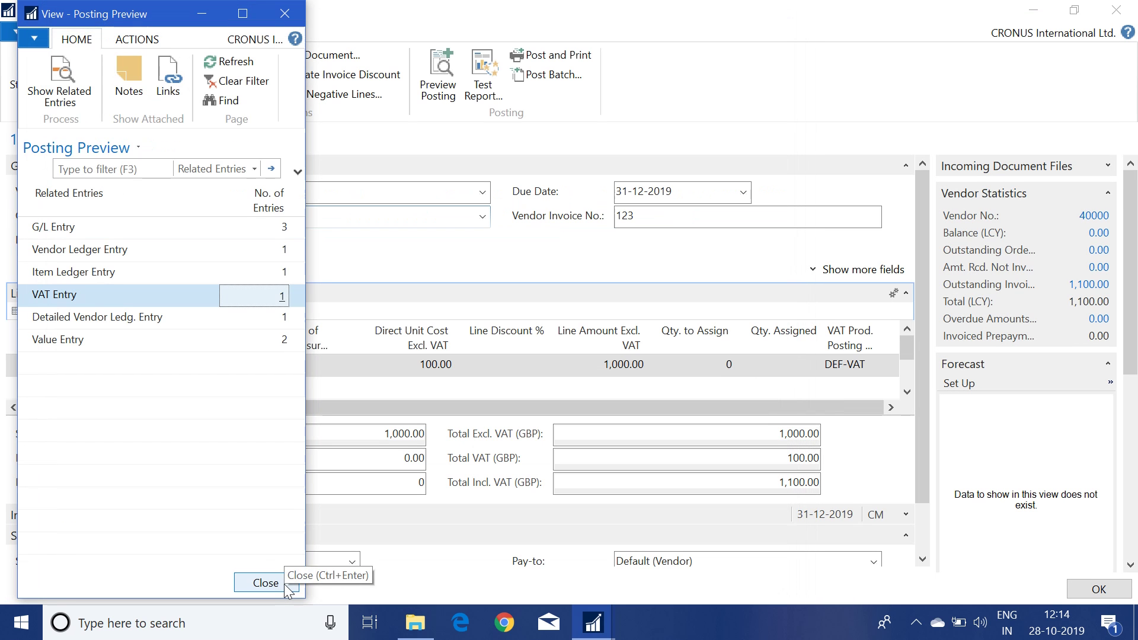
pyautogui.click(266, 583)
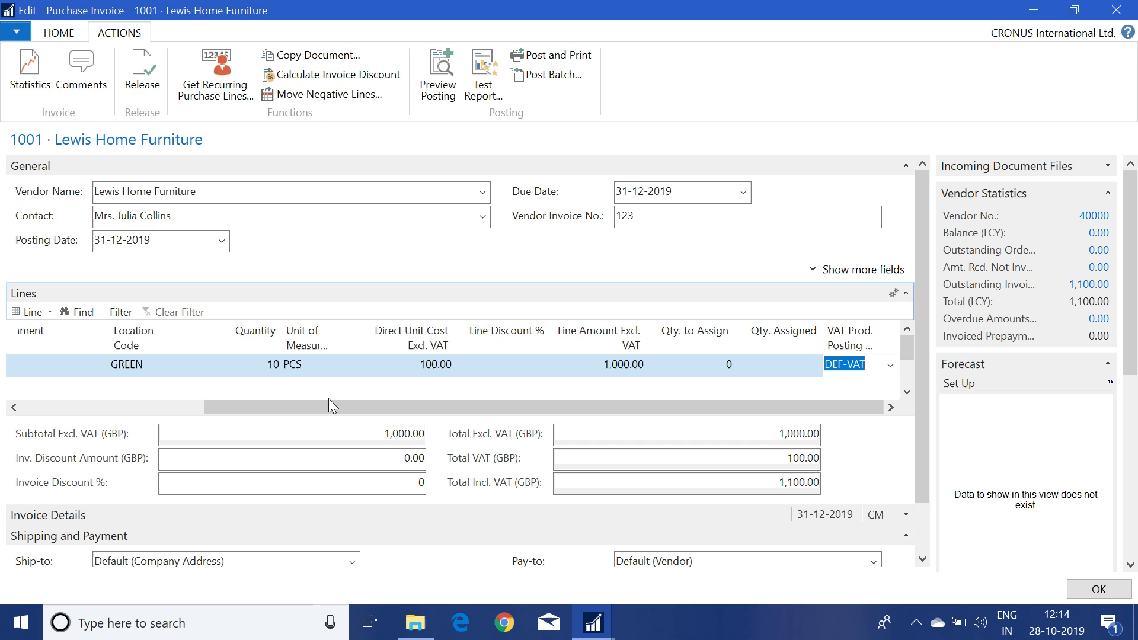
pyautogui.moveTo(329, 407); pyautogui.dragTo(55, 411)
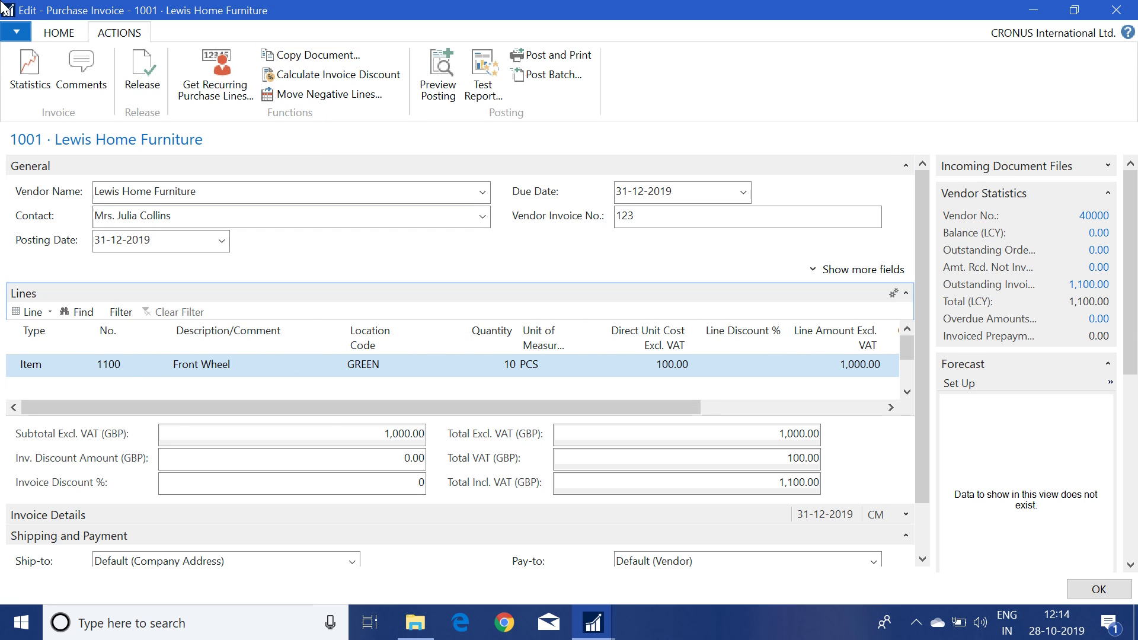
pyautogui.click(63, 35)
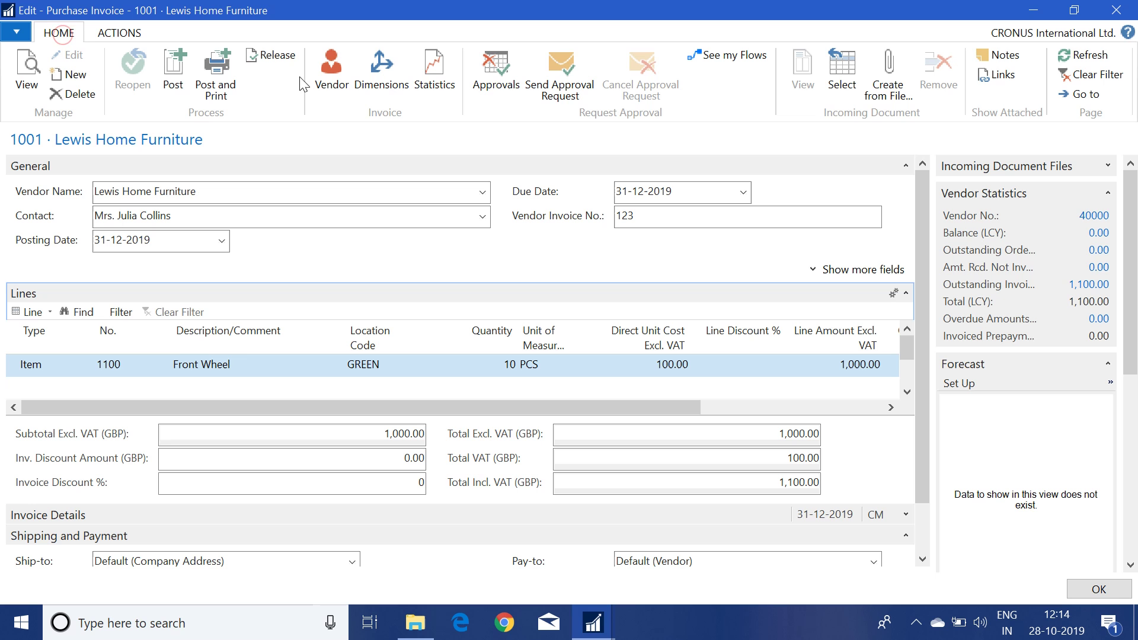
# - Post purchase invoice 1001 and open the resulting posted invoice 108036
pyautogui.click(175, 83)
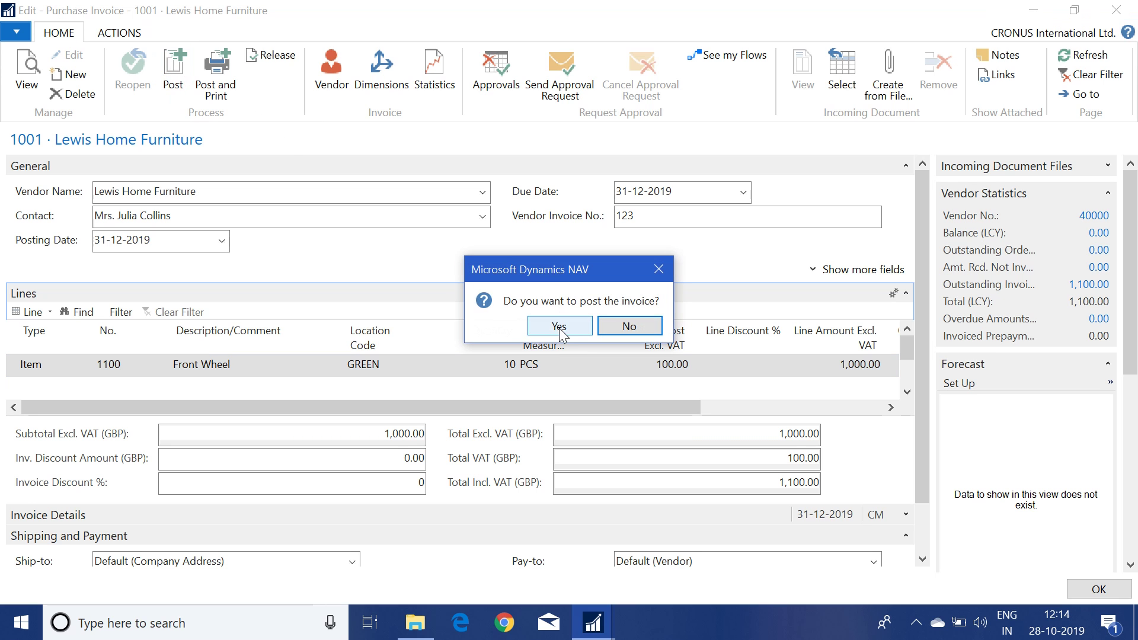
pyautogui.click(560, 327)
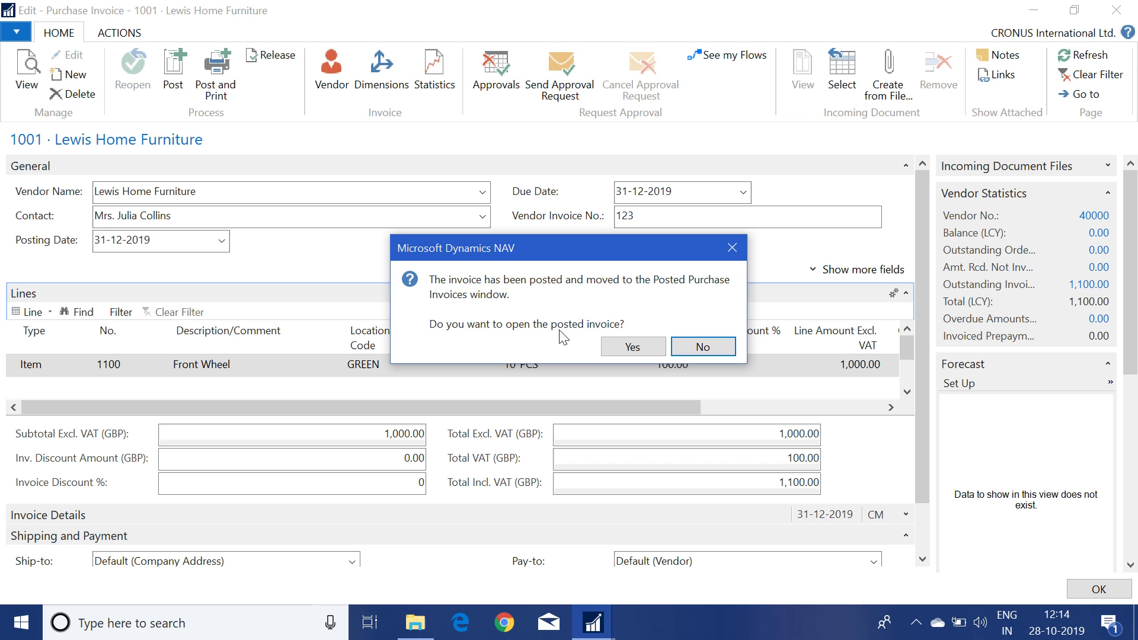
pyautogui.click(632, 348)
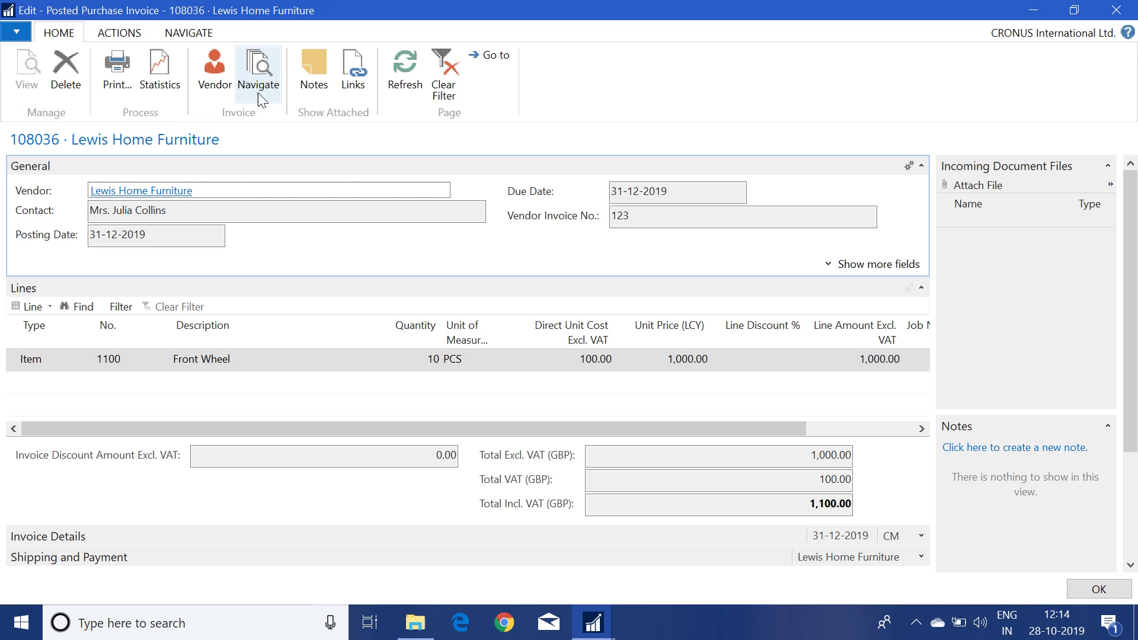
# - Use Navigate on posted invoice 108036 to inspect its VAT entry
pyautogui.click(259, 89)
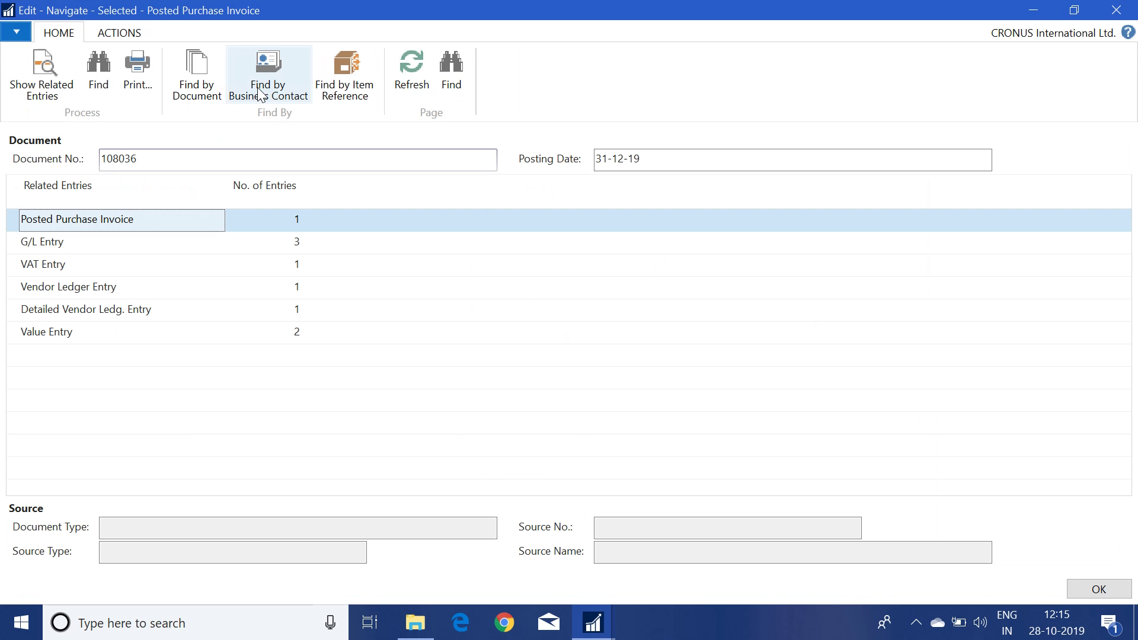
pyautogui.click(297, 265)
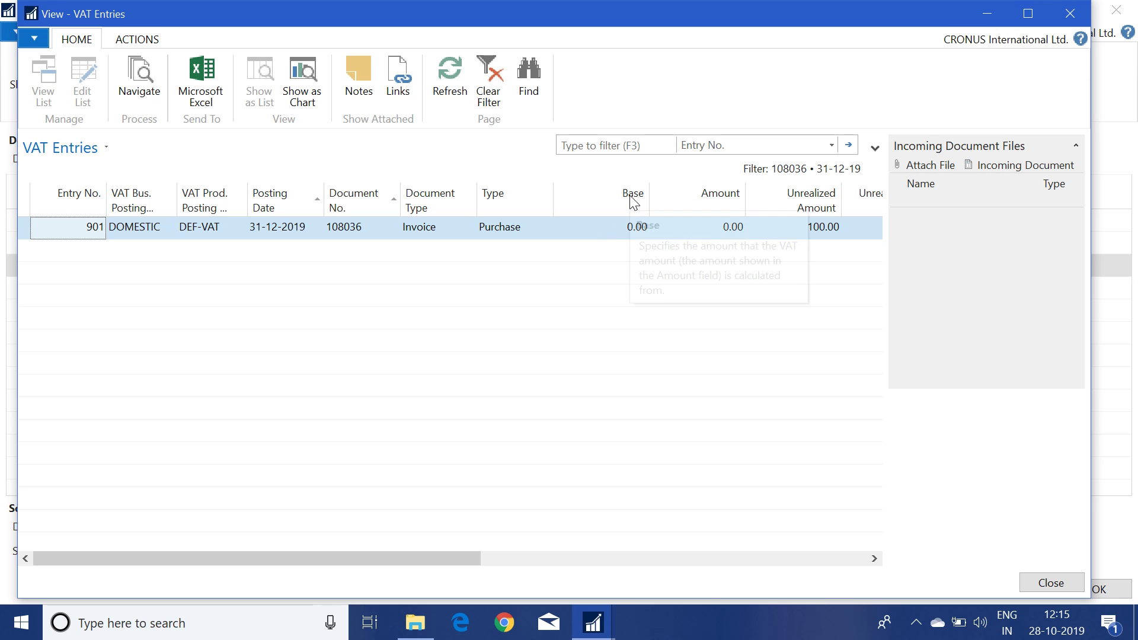
pyautogui.hotkey('ctrl', 'shift', 'i')
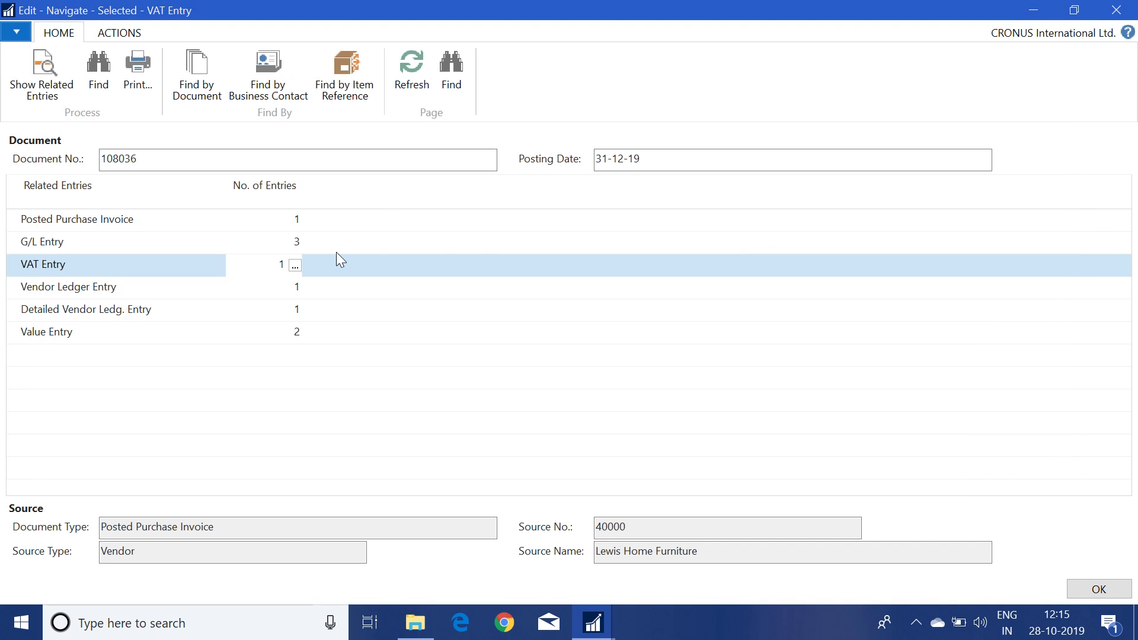
pyautogui.click(295, 266)
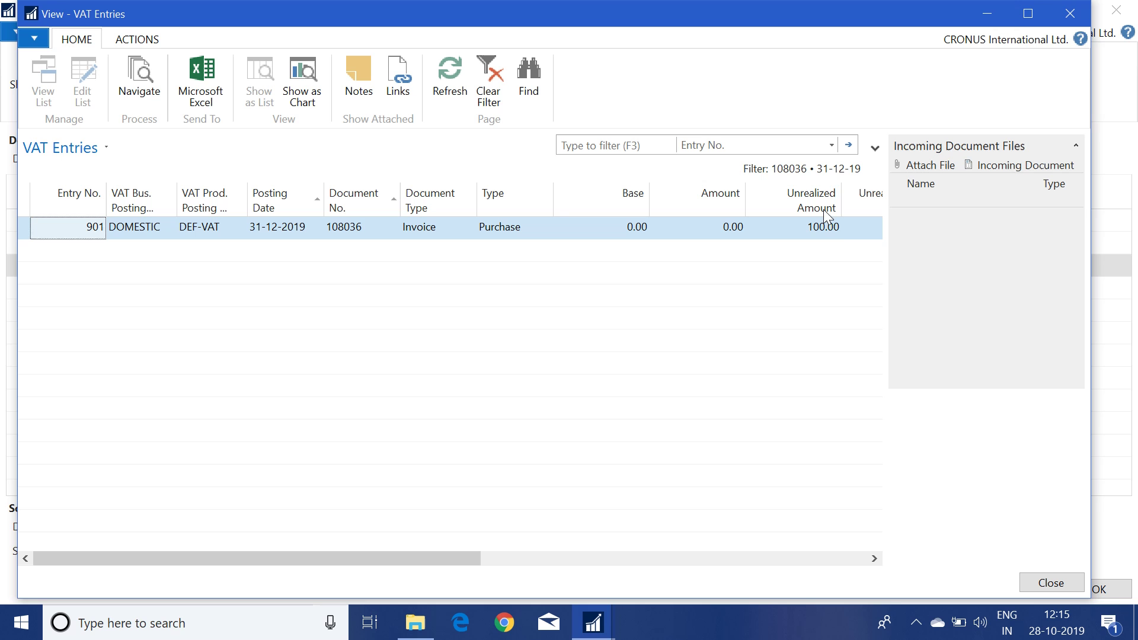
pyautogui.press('Escape')
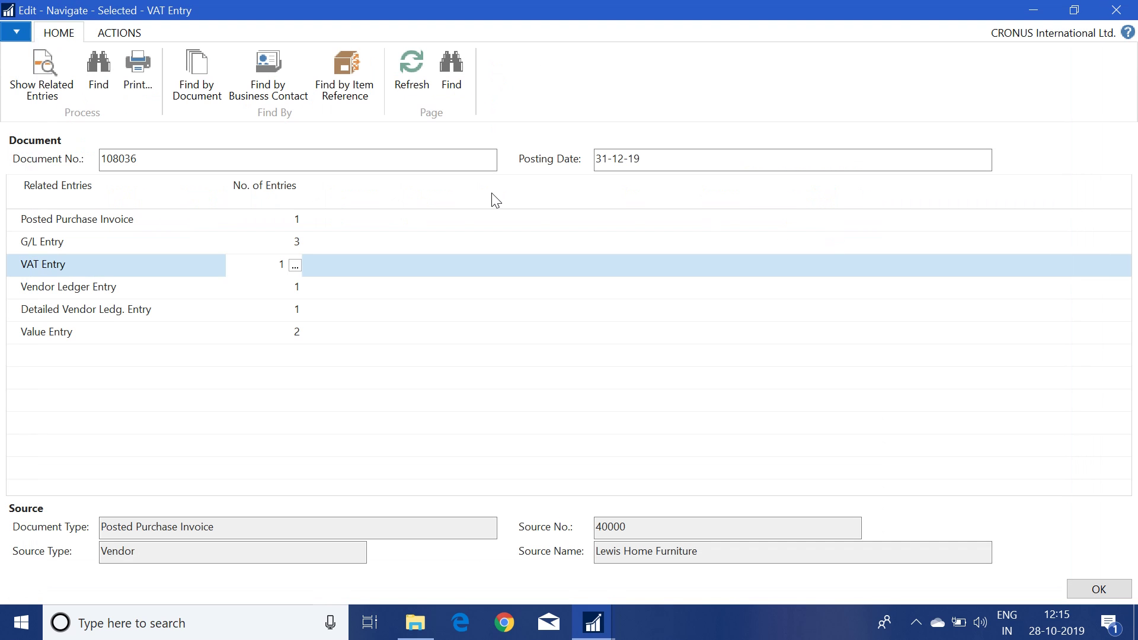
pyautogui.click(295, 248)
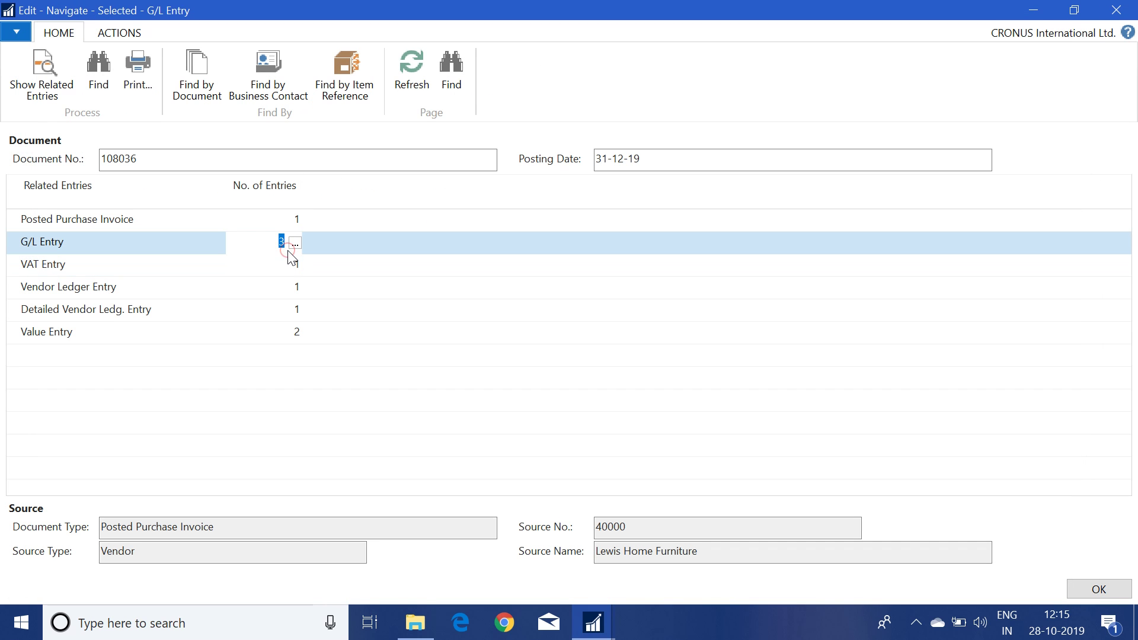
pyautogui.click(299, 245)
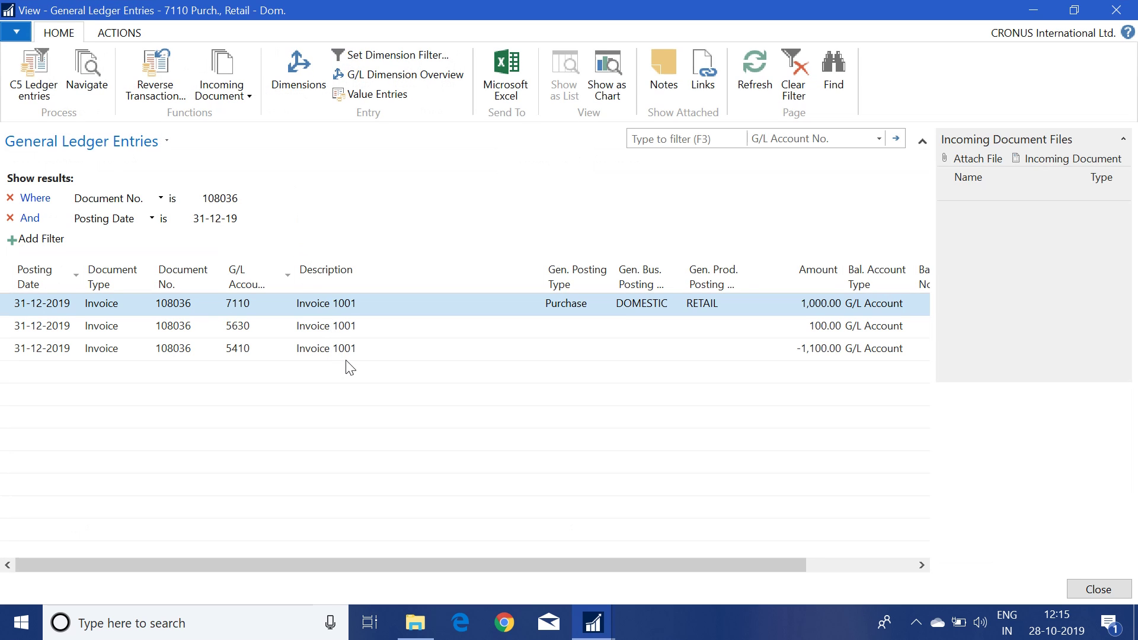
pyautogui.click(455, 333)
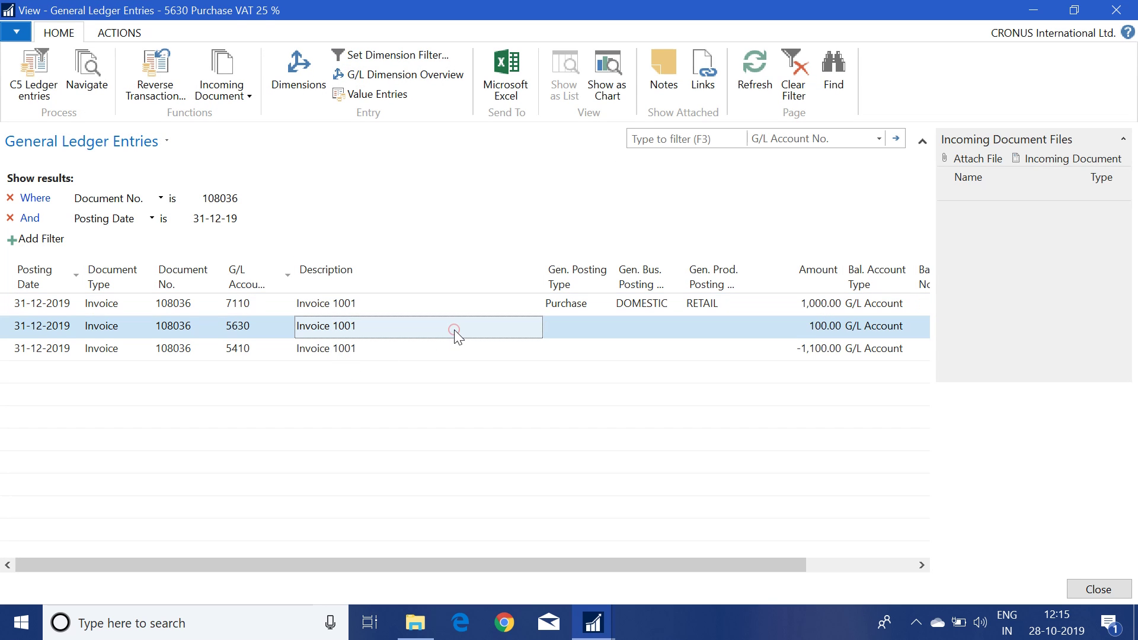
pyautogui.press('Right')
pyautogui.press('Right')
pyautogui.press('Right')
pyautogui.press('Right')
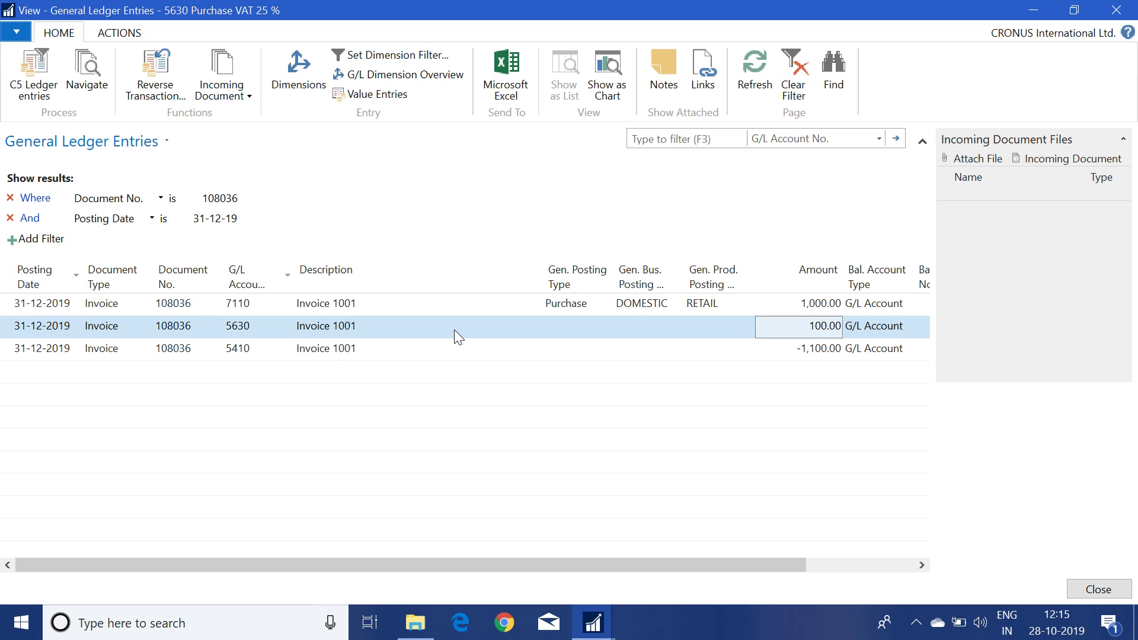
pyautogui.press('Left')
pyautogui.press('Left')
pyautogui.press('Left')
pyautogui.press('Left')
pyautogui.press('Left')
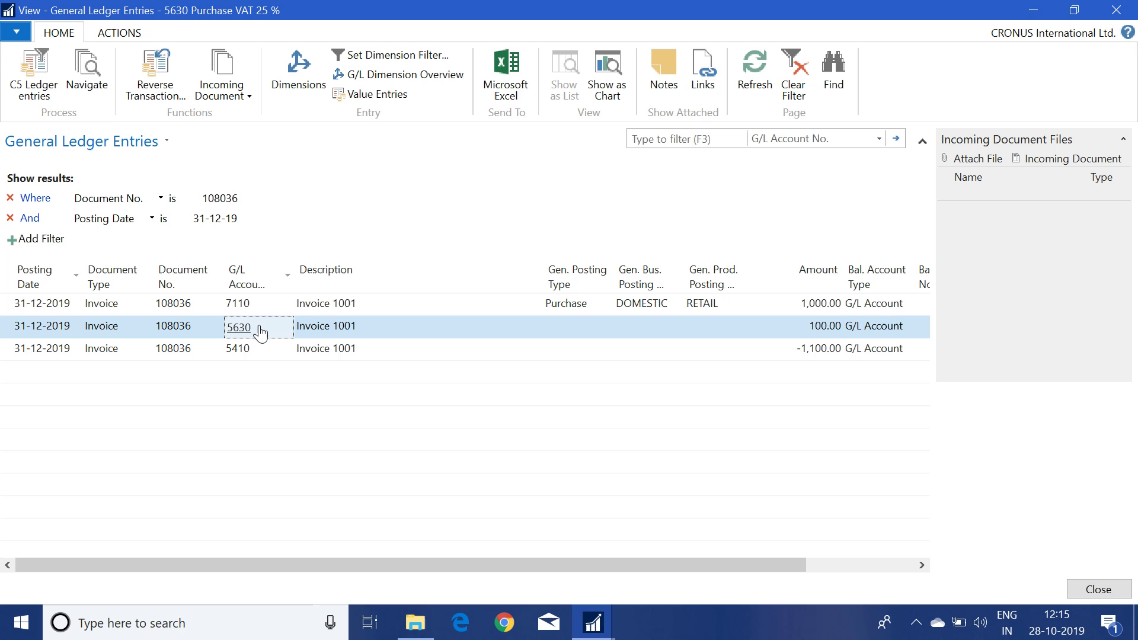
# - Close the general ledger entries and open the VAT entry for document 108036
pyautogui.hotkey('ctrl', 'shift', 'i')
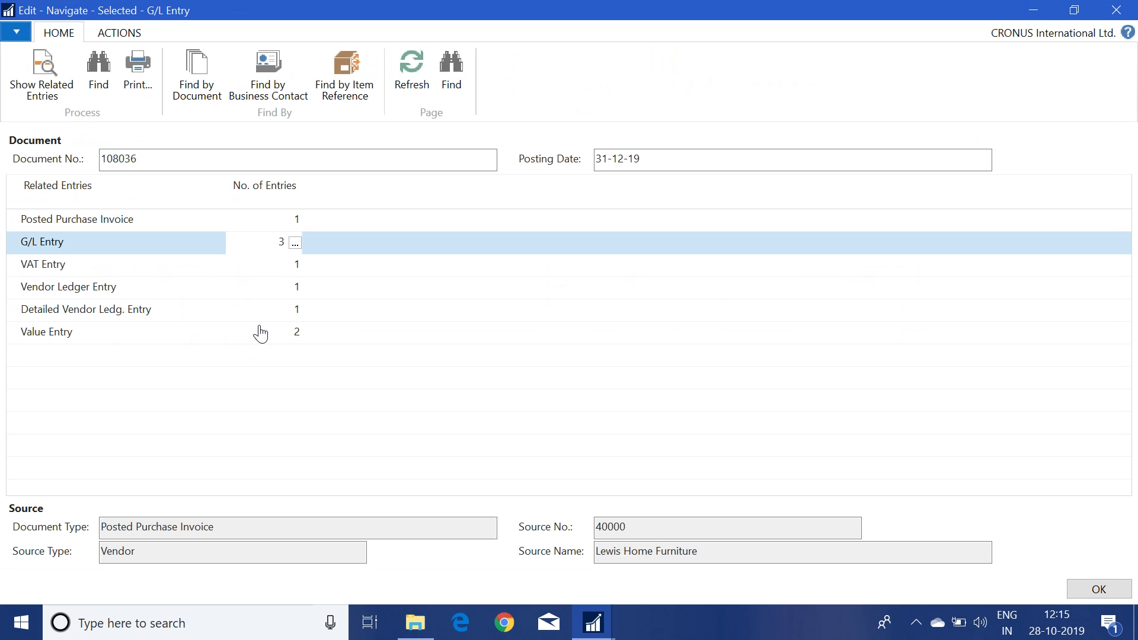
pyautogui.click(295, 265)
pyautogui.click(293, 266)
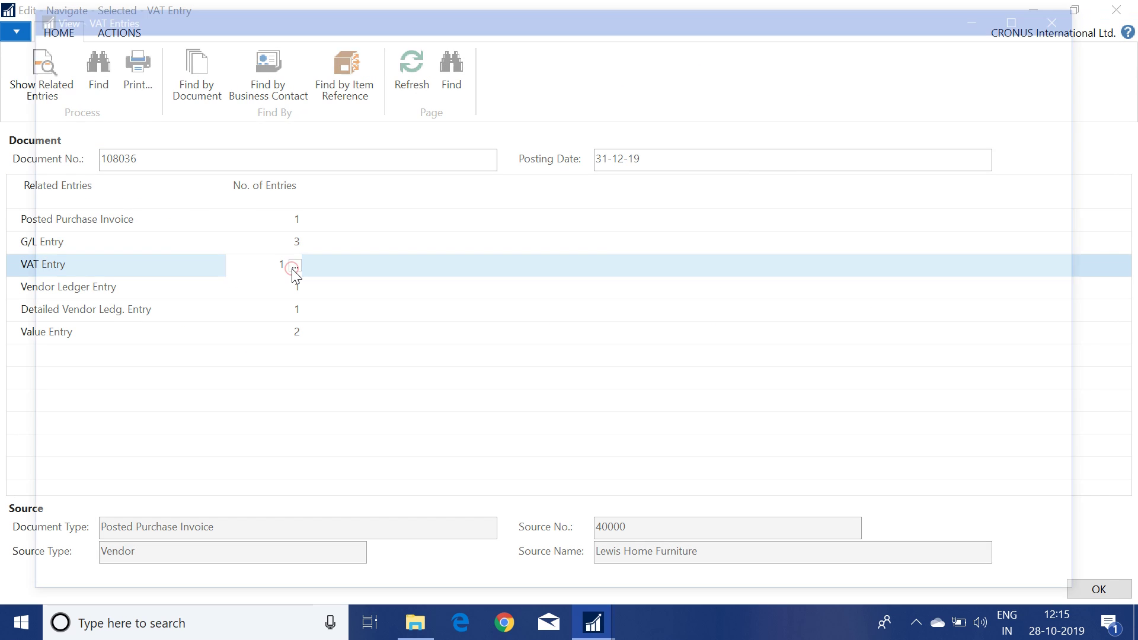
# - Look up DEF-VAT in the VAT product posting groups and check its setup's unrealized purchase VAT account 5630
pyautogui.click(199, 234)
pyautogui.click(199, 232)
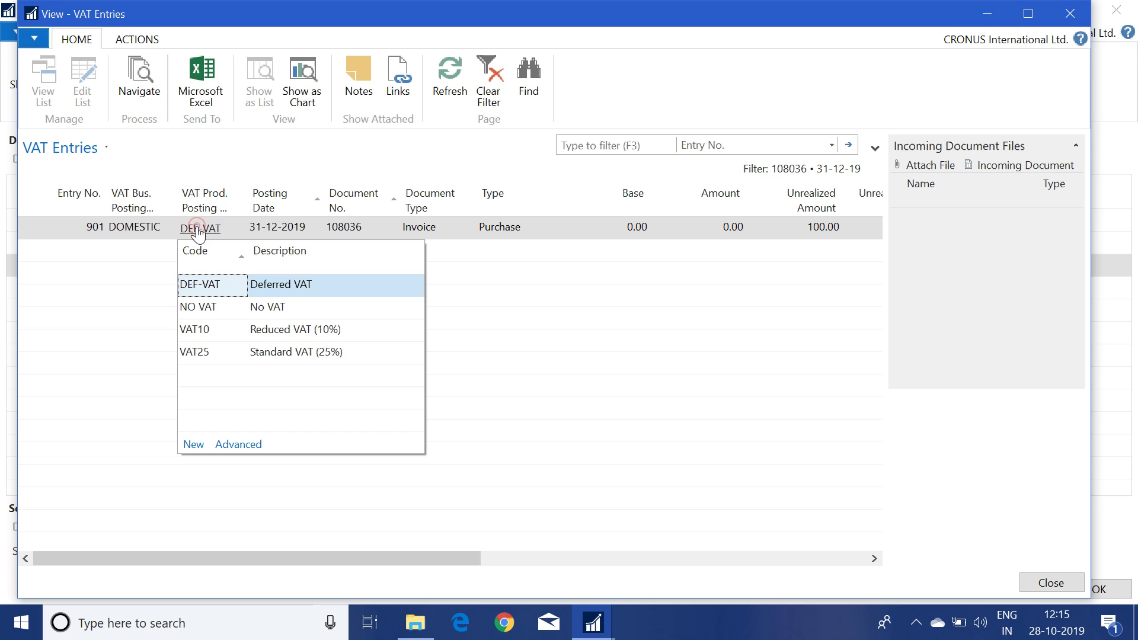
pyautogui.click(235, 444)
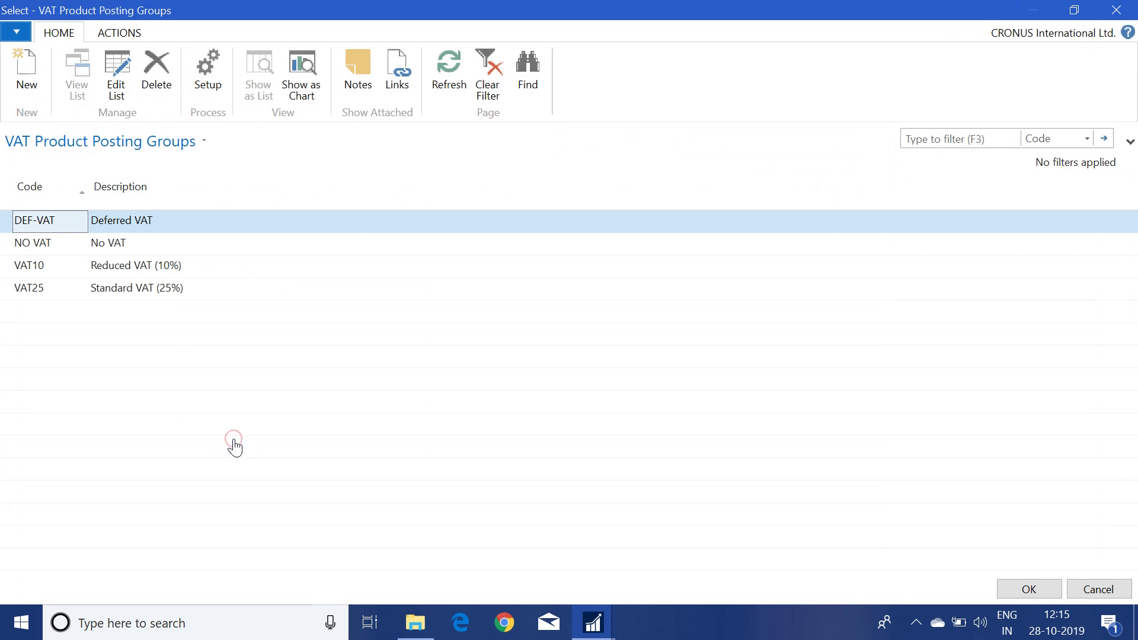
pyautogui.click(208, 95)
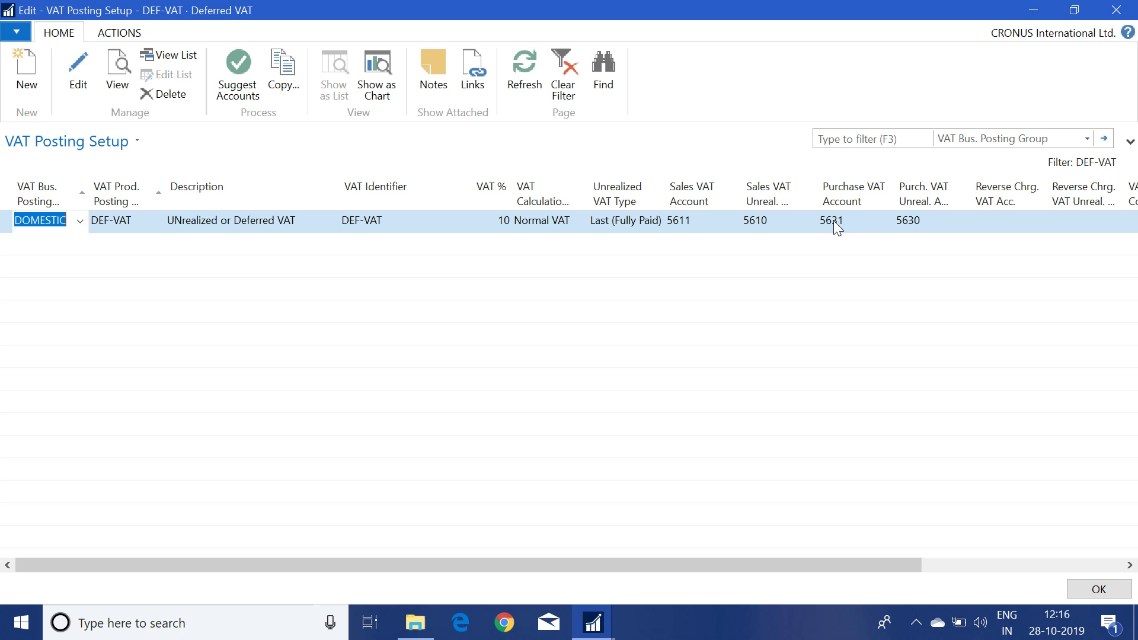
pyautogui.click(1085, 590)
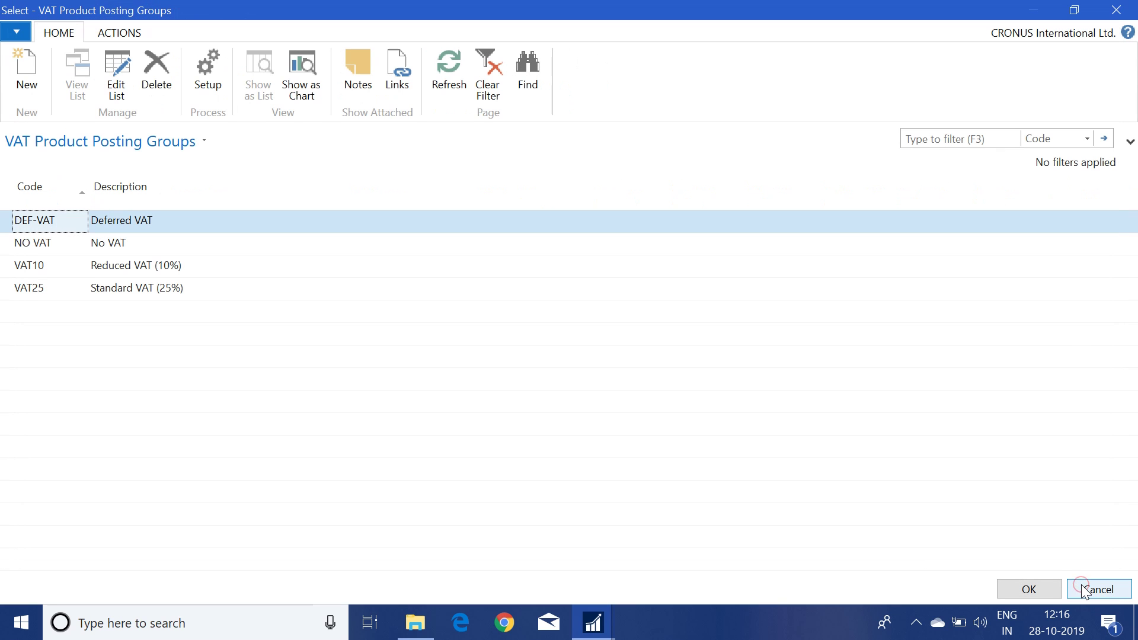